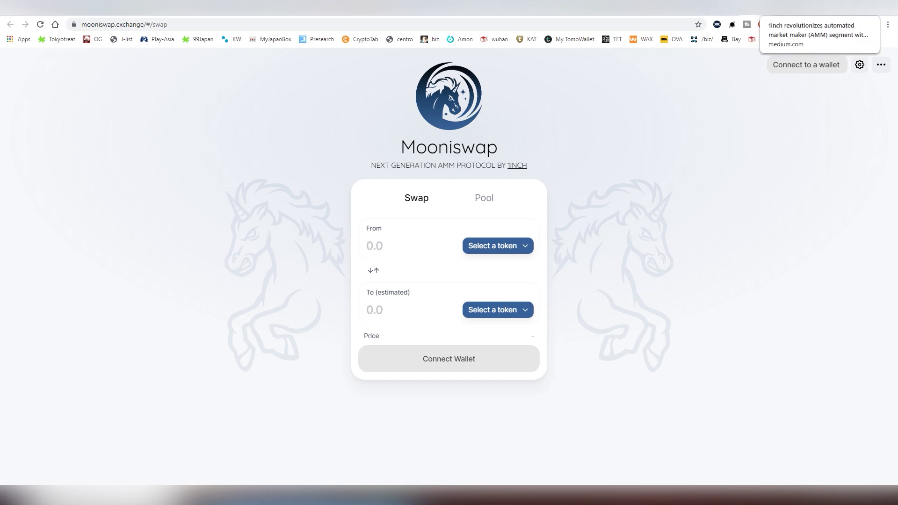
Step: Return to the Medium article '1inch revolutionizes AMM segment with Mooniswap' and scroll up to its title
left_click(804, 7)
scroll(399, 351, "up", 15)
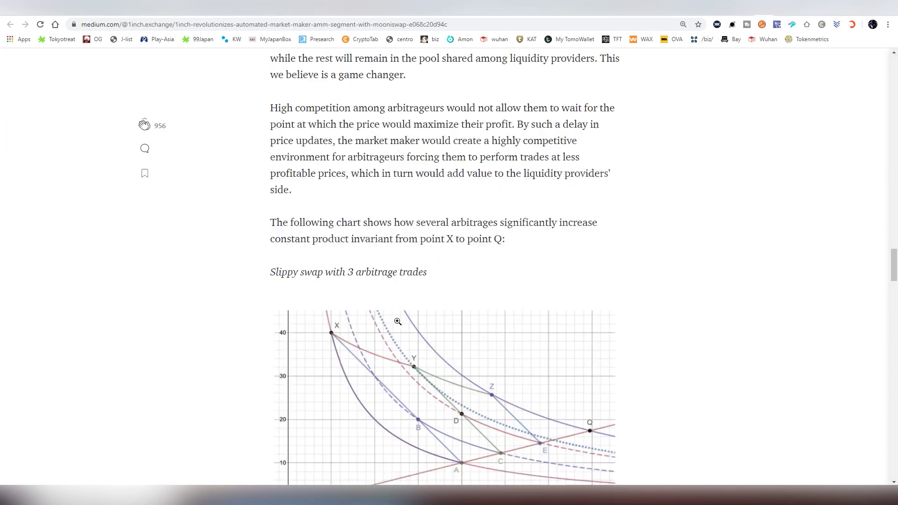
scroll(397, 322, "up", 20)
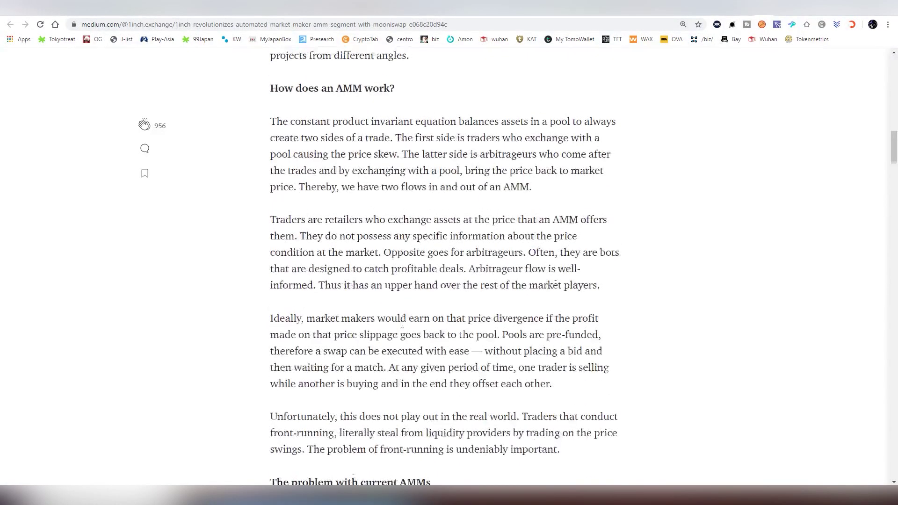
scroll(402, 324, "up", 15)
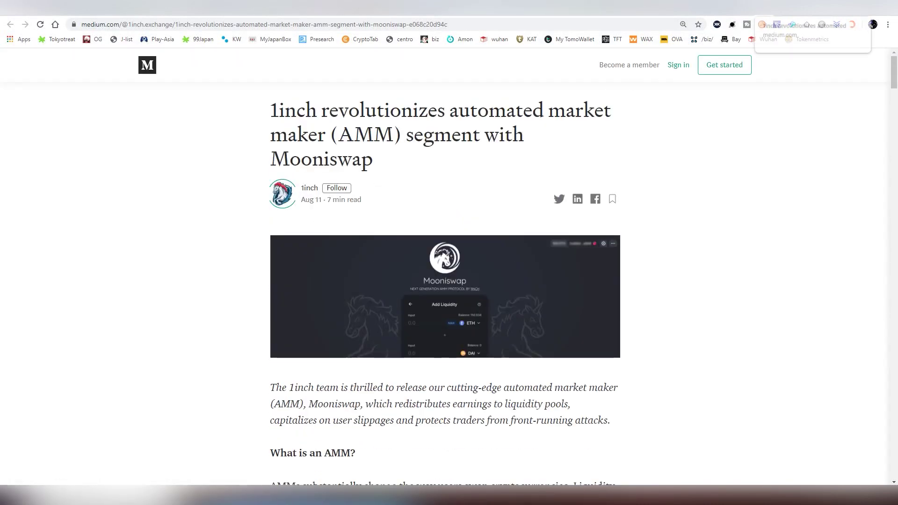
Step: On 1inch Exchange, scroll through the DEX rate comparison for the 0.1 ETH to 66 CHI quote
left_click(771, 7)
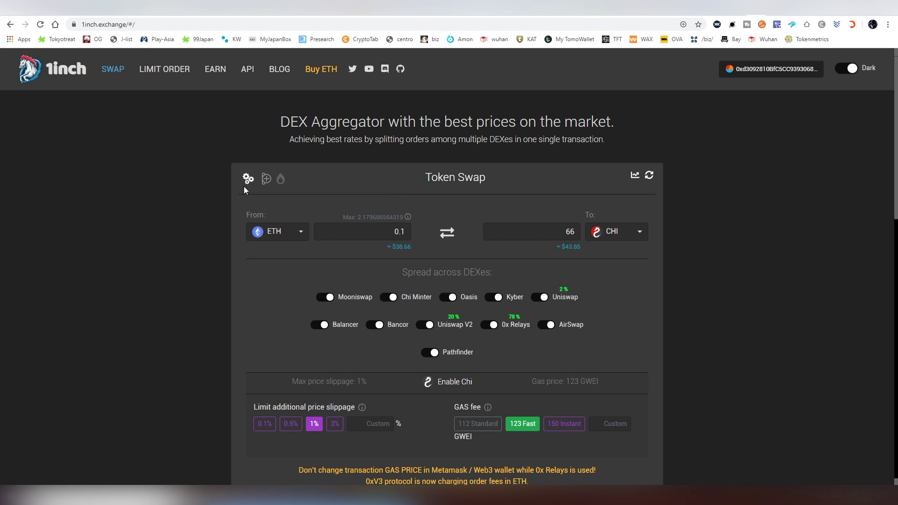
scroll(158, 212, "down", 8)
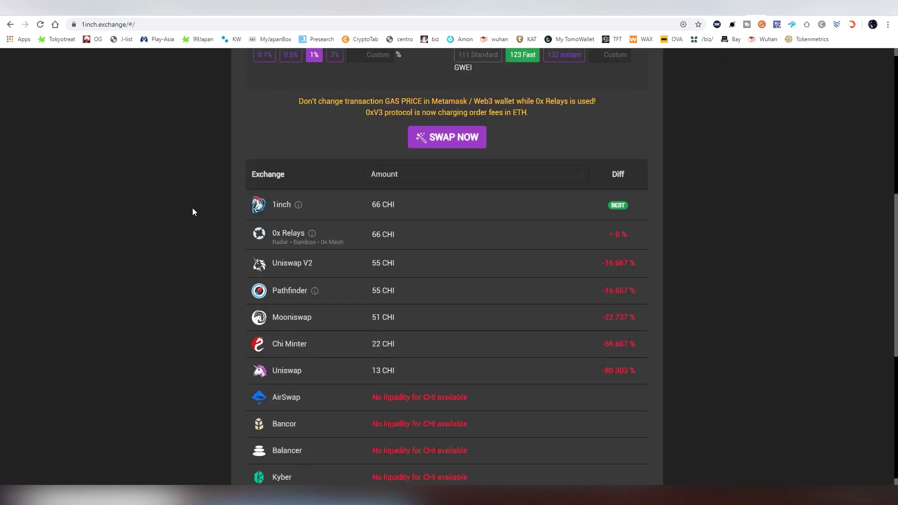
scroll(393, 248, "down", 3)
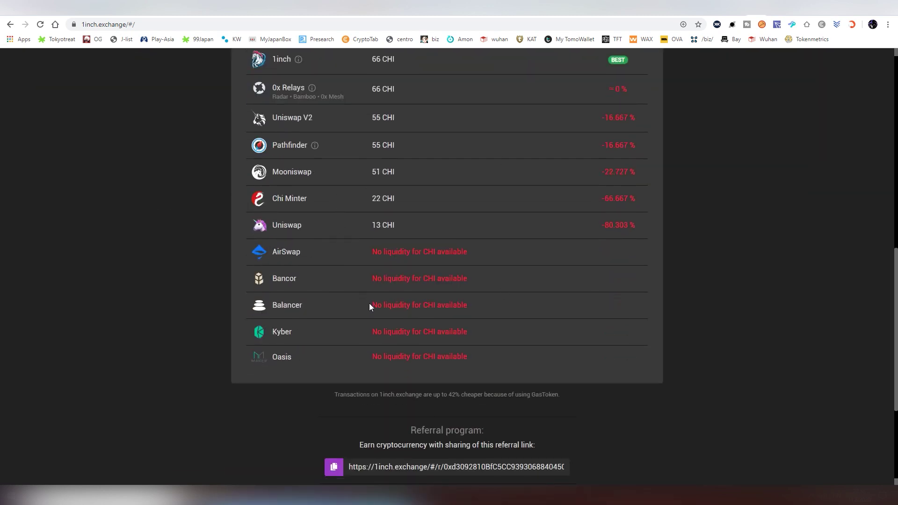
scroll(370, 305, "up", 6)
scroll(360, 322, "down", 3)
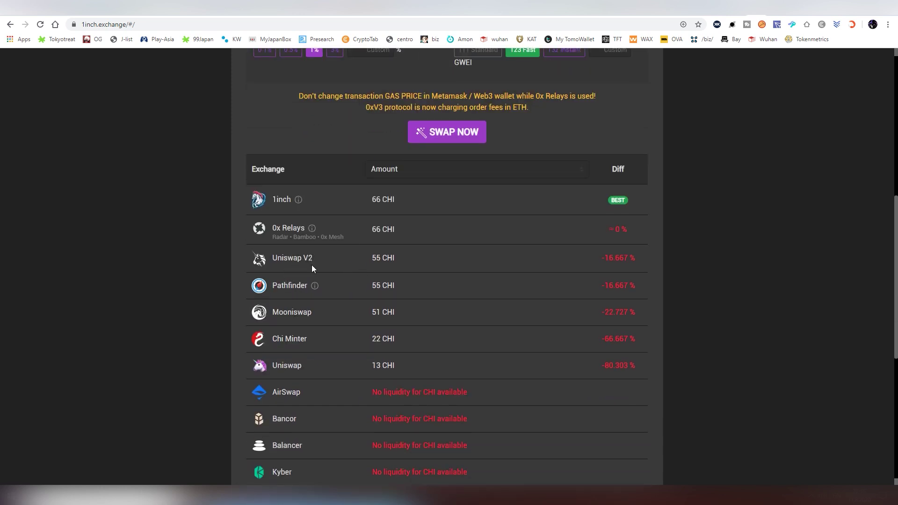
scroll(324, 287, "down", 4)
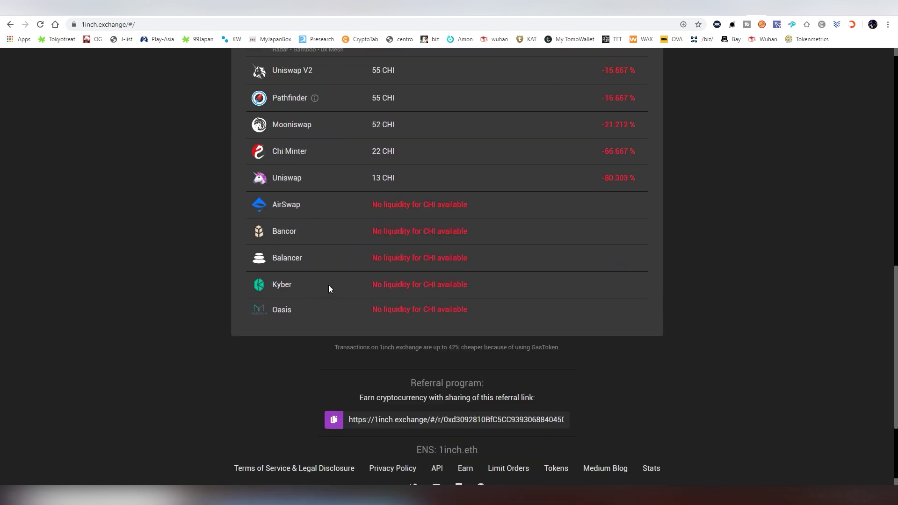
scroll(329, 285, "down", 2)
scroll(321, 285, "up", 3)
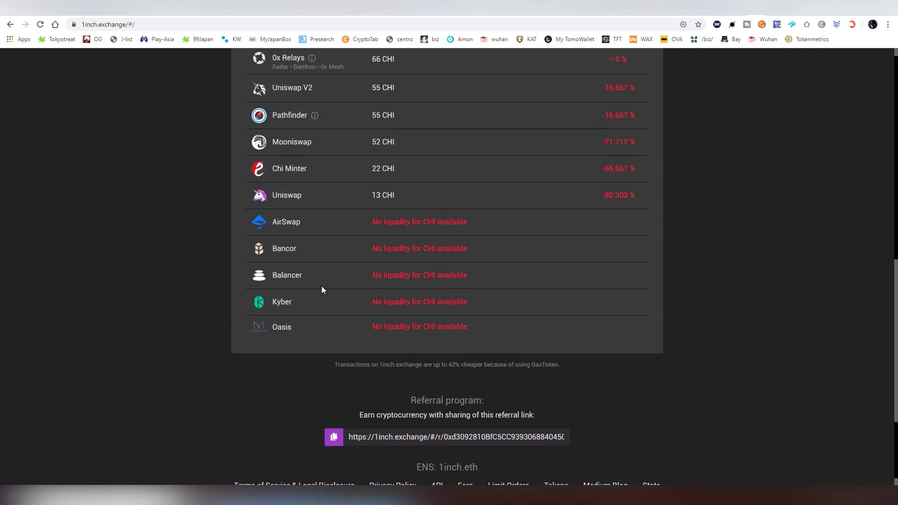
scroll(321, 285, "up", 9)
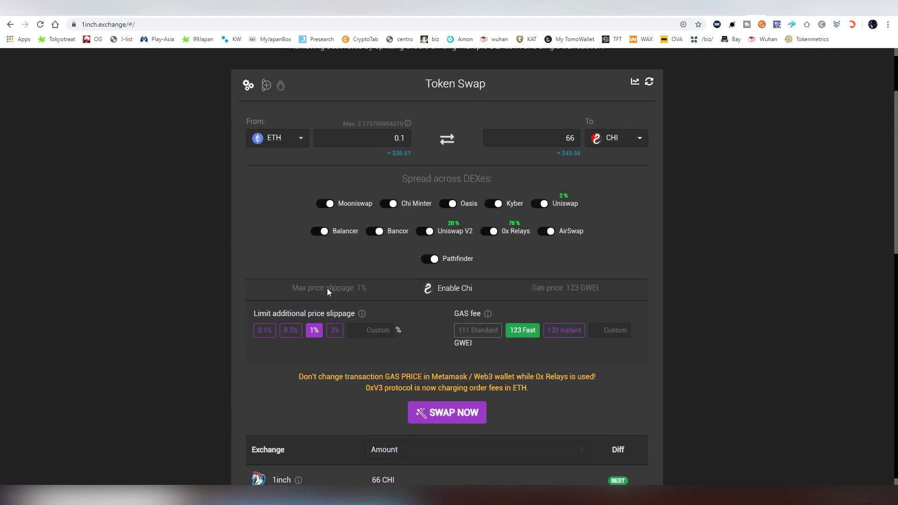
scroll(327, 287, "up", 2)
Step: Browse the From token list, then close it leaving ETH selected
left_click(293, 233)
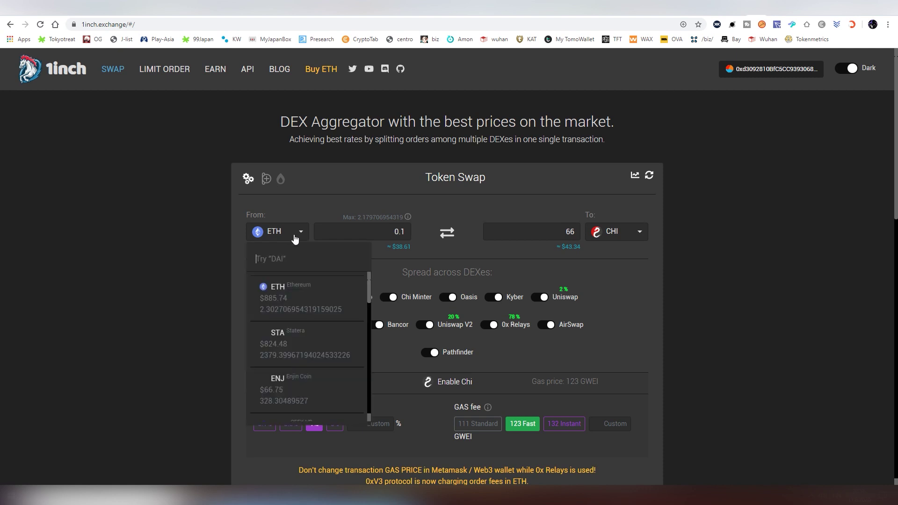
scroll(319, 303, "down", 5)
scroll(319, 303, "down", 3)
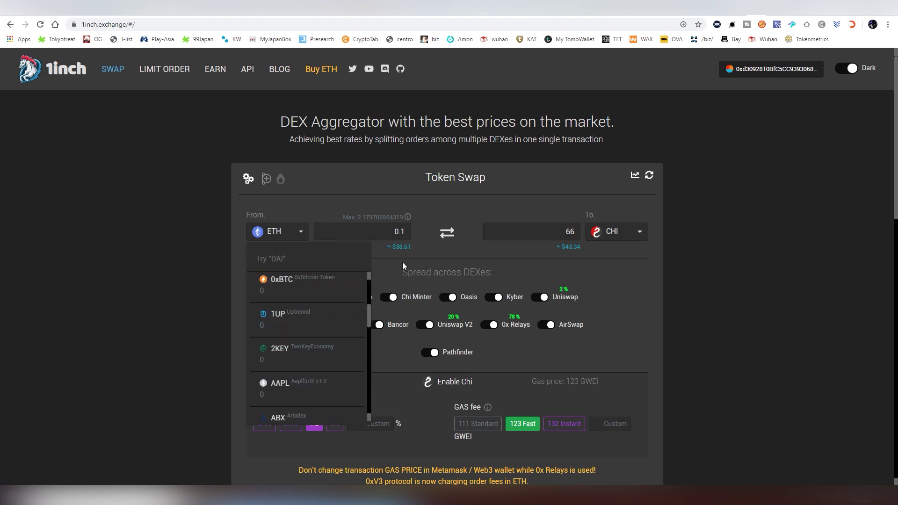
left_click(303, 233)
left_click(303, 233)
left_click(307, 232)
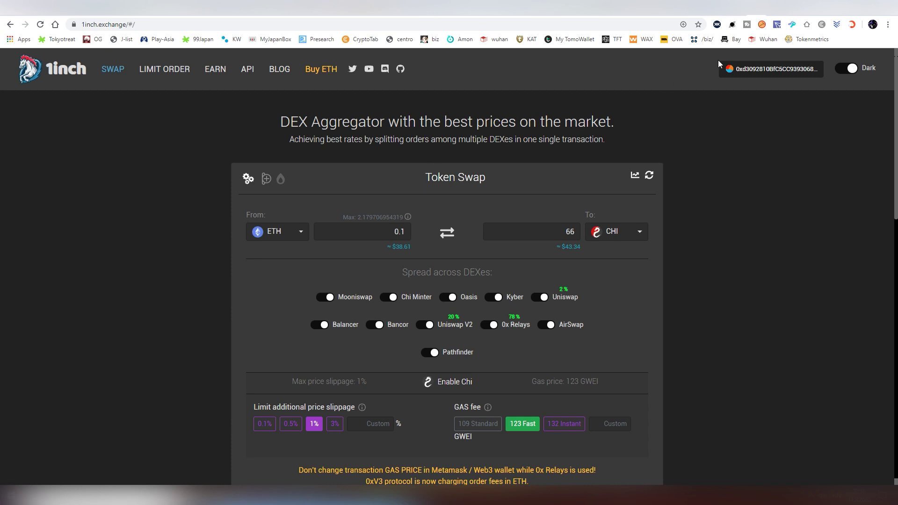
Step: Back in the Medium article, scroll down to the Uniswap V2 versus Mooniswap LP income charts
left_click(767, 14)
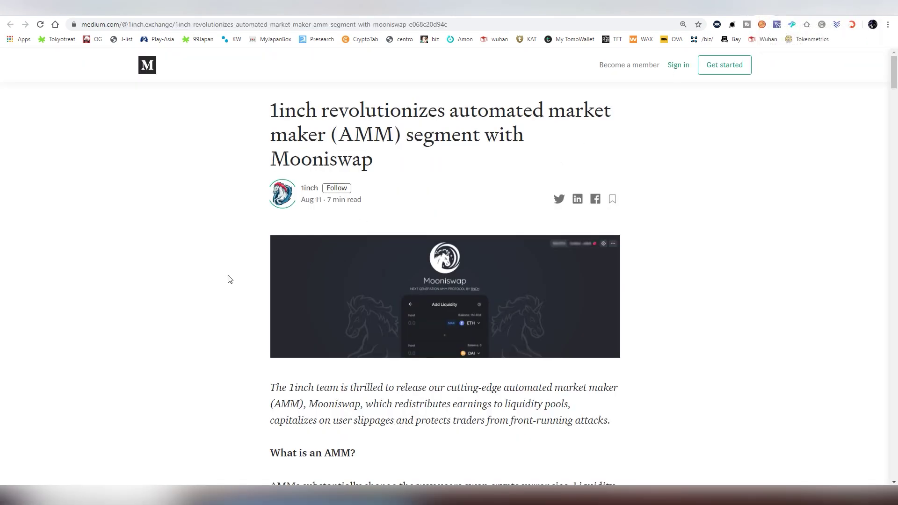
scroll(229, 275, "down", 9)
scroll(241, 275, "down", 5)
scroll(261, 188, "down", 9)
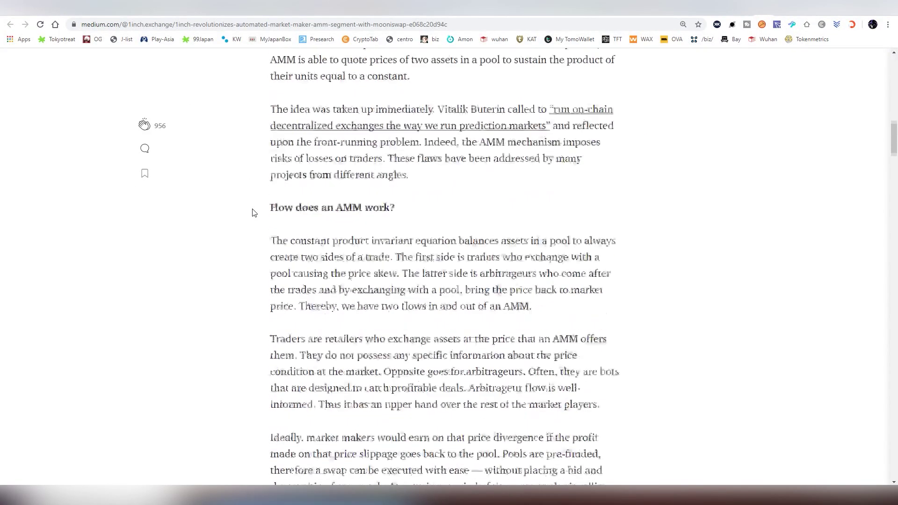
scroll(253, 212, "down", 3)
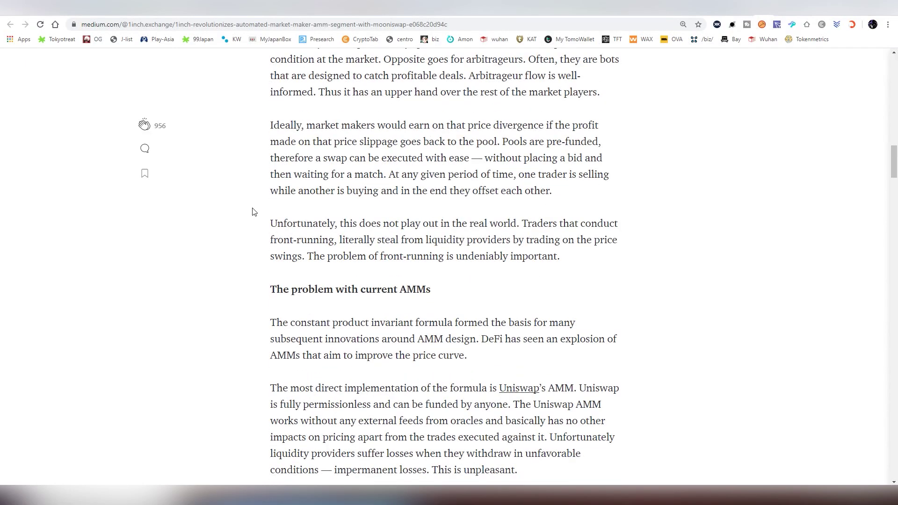
scroll(253, 212, "down", 4)
scroll(253, 211, "down", 13)
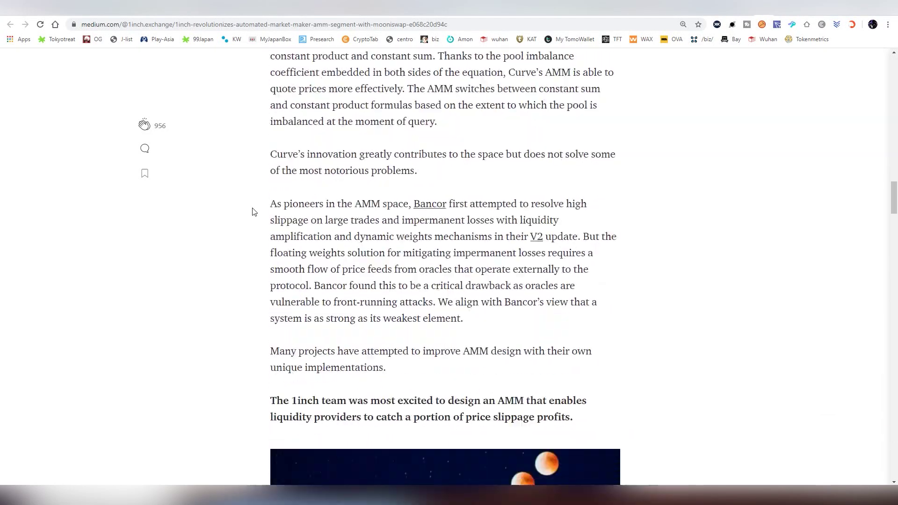
scroll(253, 212, "down", 19)
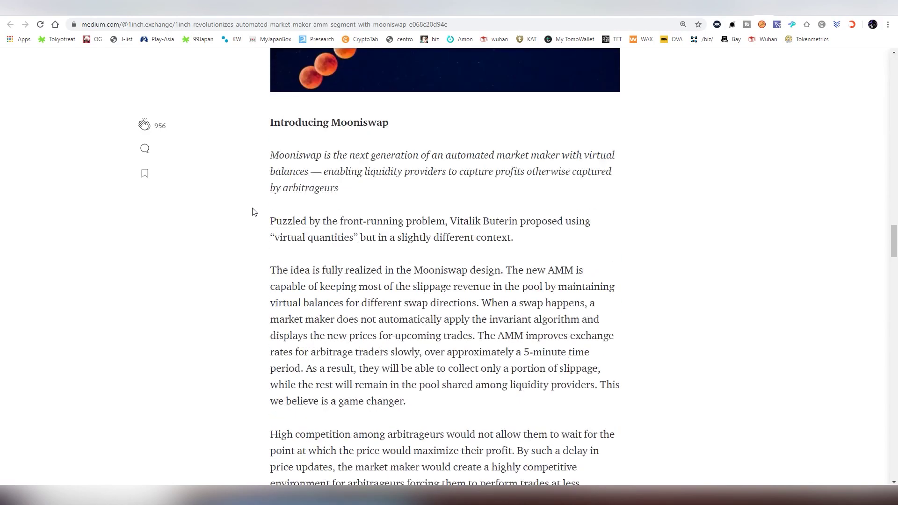
scroll(253, 211, "down", 10)
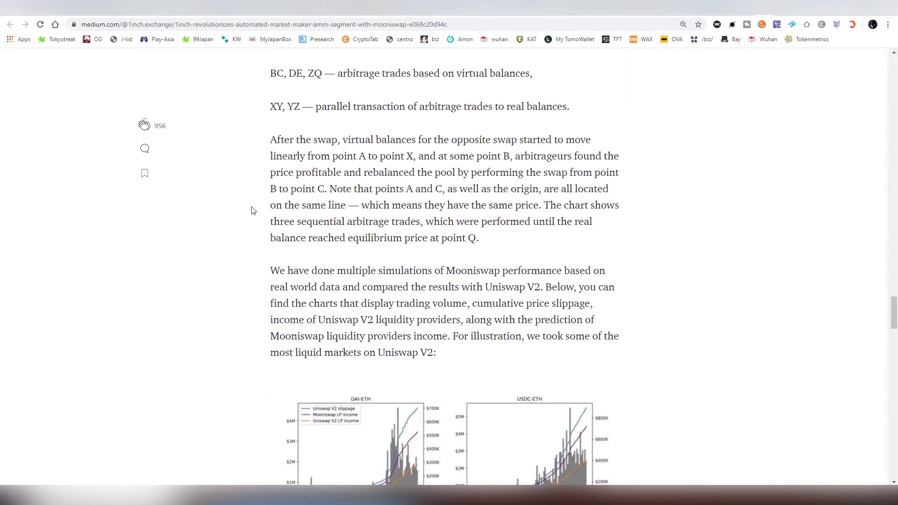
scroll(253, 212, "down", 4)
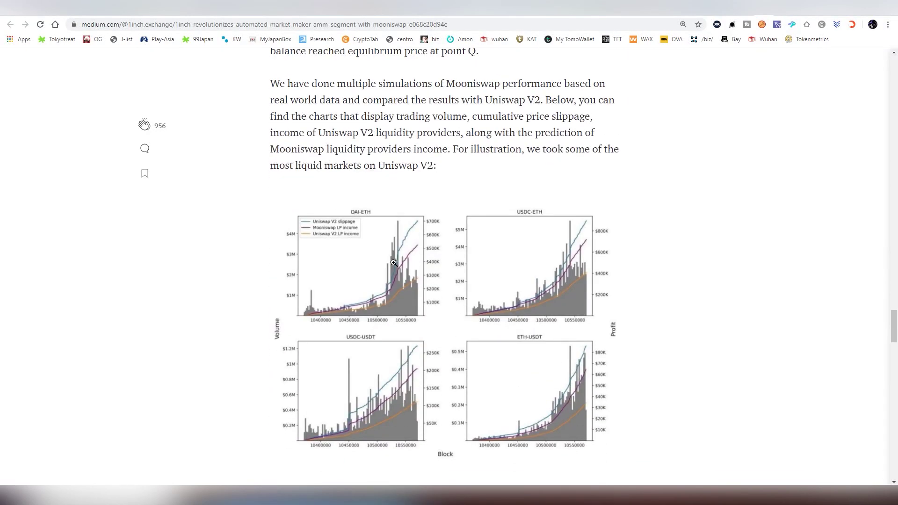
Step: Enlarge the four LP income charts, then highlight and clear the sentence starting 'On average'
left_click(422, 254)
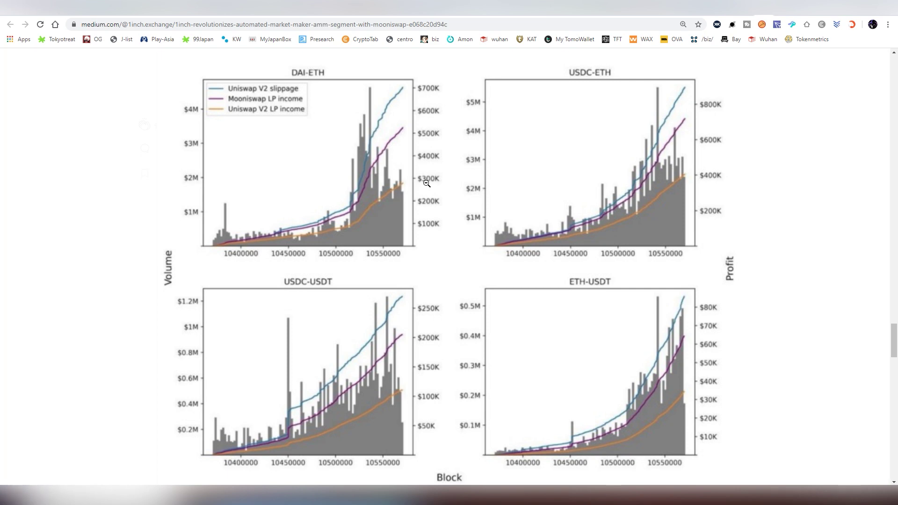
left_click(426, 183)
scroll(426, 187, "down", 5)
scroll(427, 187, "down", 3)
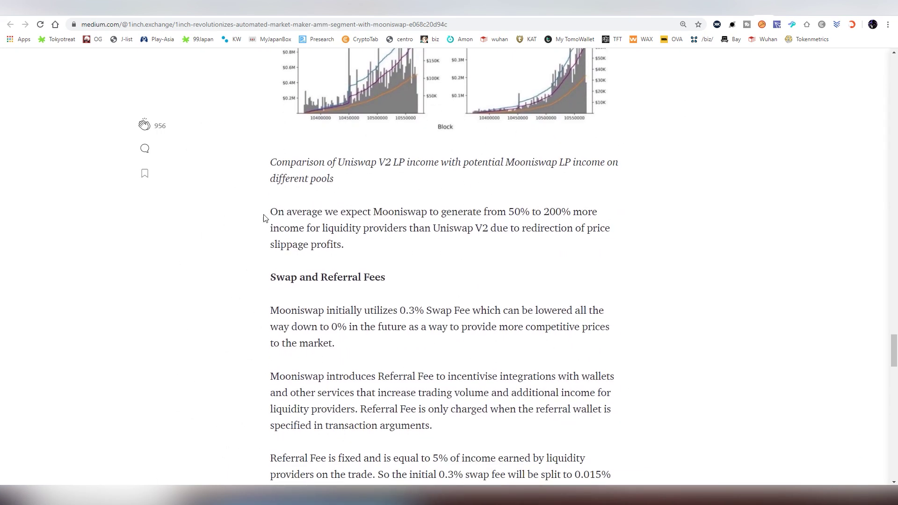
left_click_drag(271, 212, 533, 241)
left_click(486, 233)
left_click(522, 248)
scroll(509, 240, "up", 2)
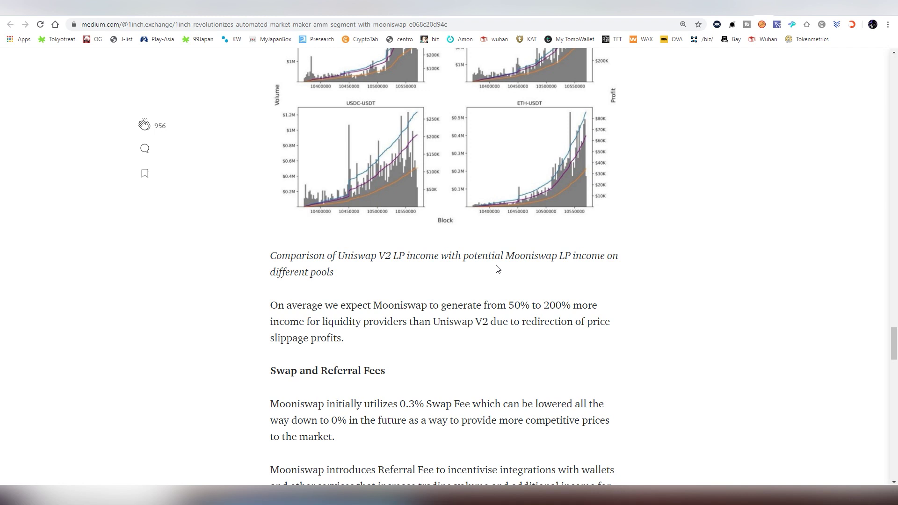
Step: Connect the injected browser wallet to Mooniswap, accepting the terms, and check it in the extension popup
left_click(745, 14)
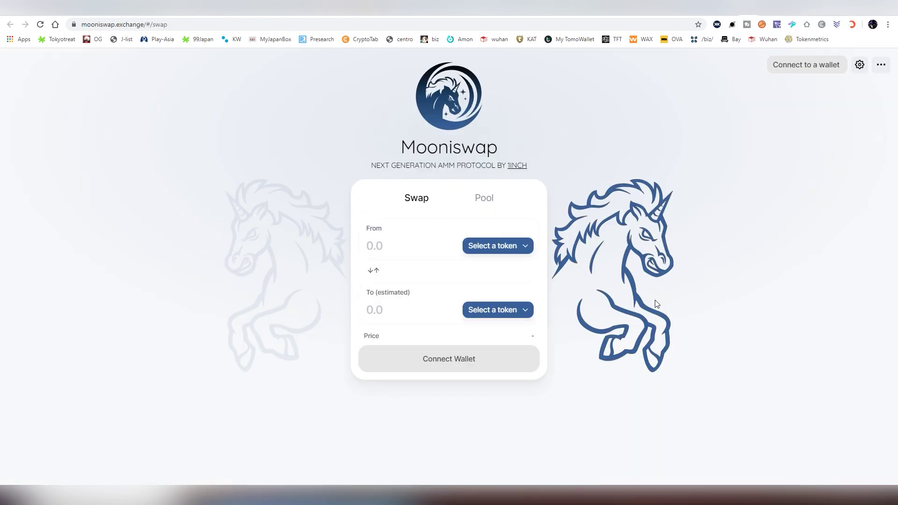
left_click(776, 71)
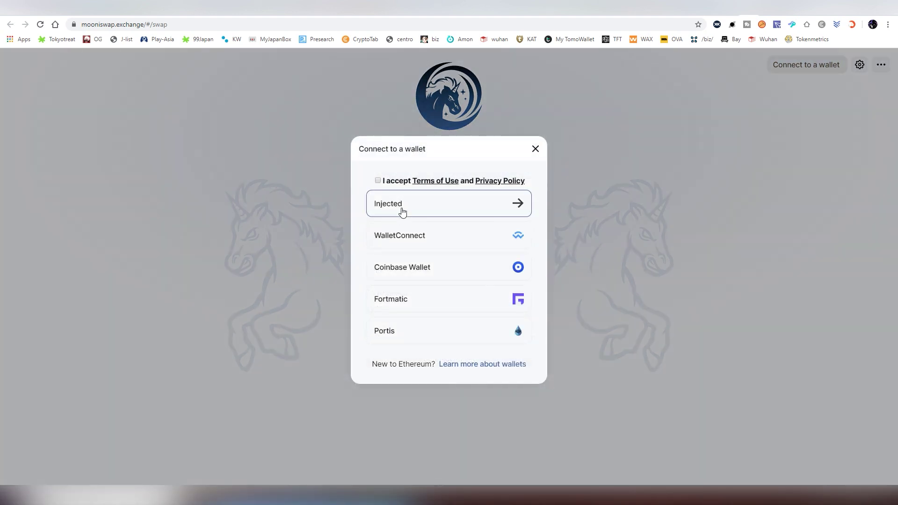
left_click(377, 182)
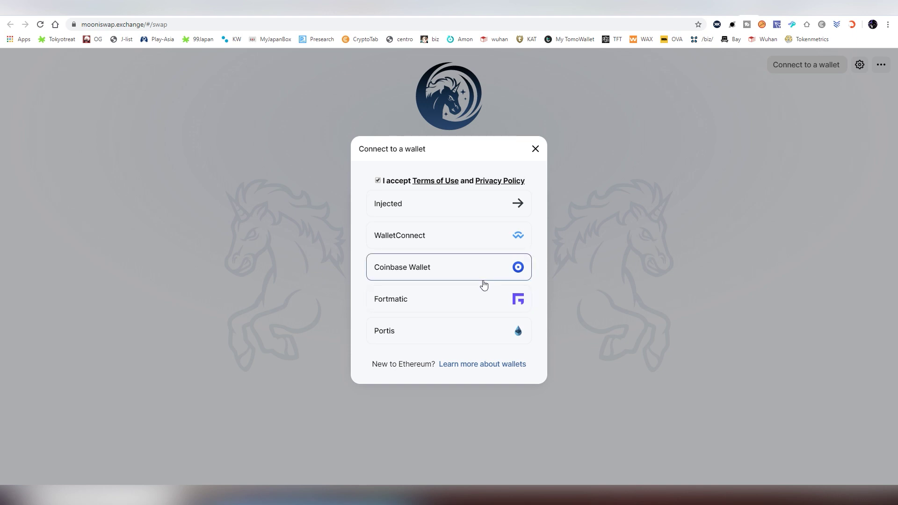
left_click(438, 203)
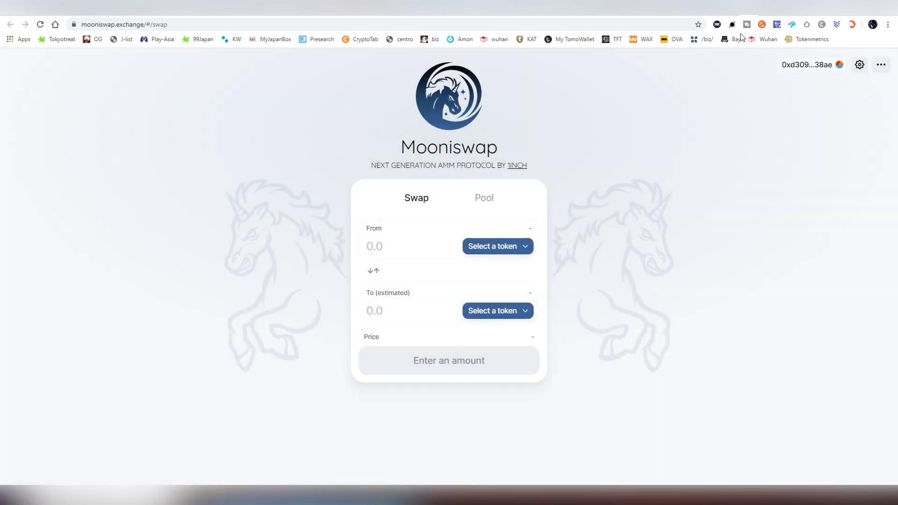
left_click(732, 24)
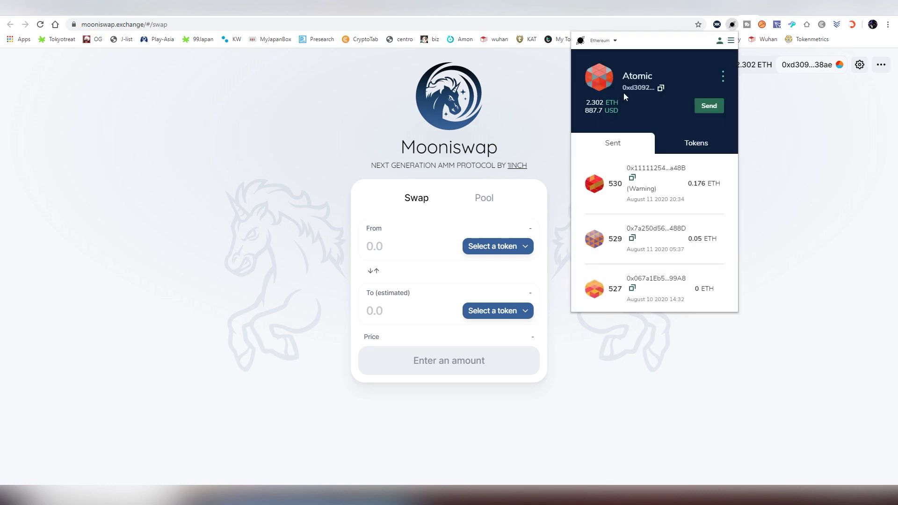
left_click(765, 145)
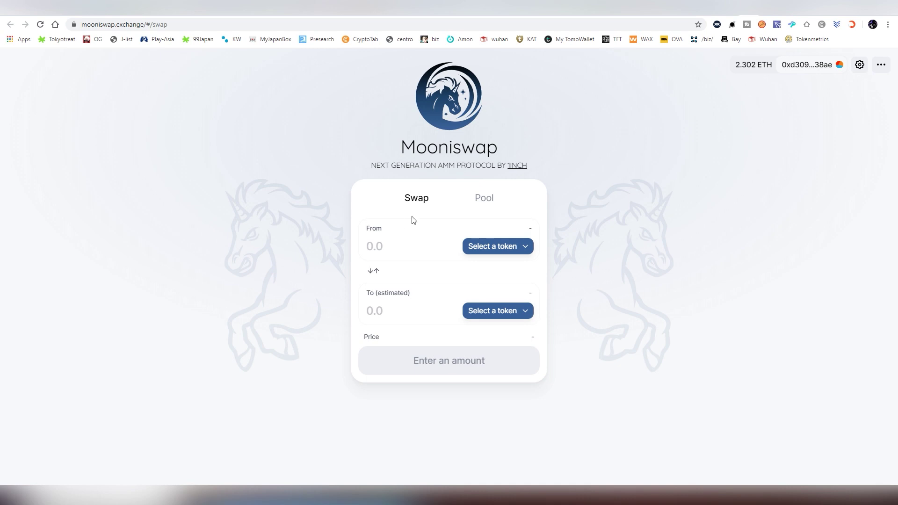
Step: Choose ETH as the From token and PARETO, found by searching 'par', as the To token
left_click(498, 248)
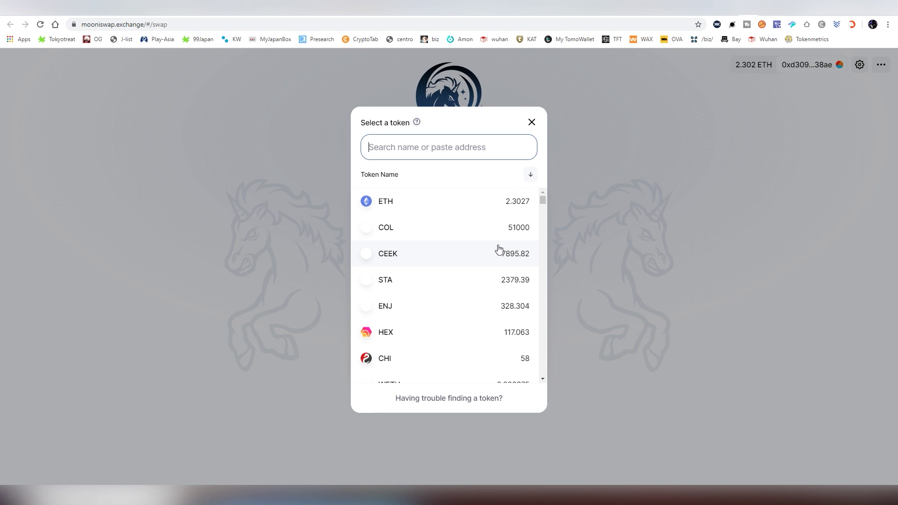
left_click(469, 217)
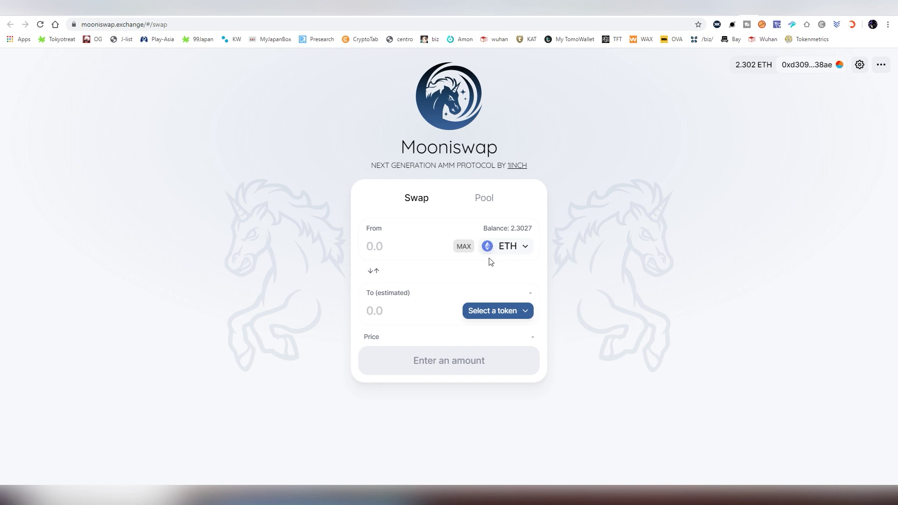
left_click(495, 310)
scroll(445, 217, "down", 1)
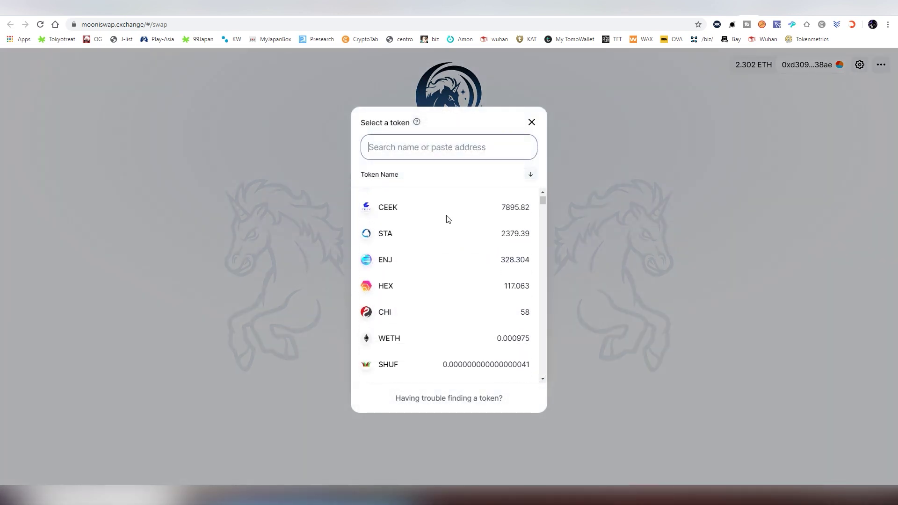
scroll(457, 229, "down", 10)
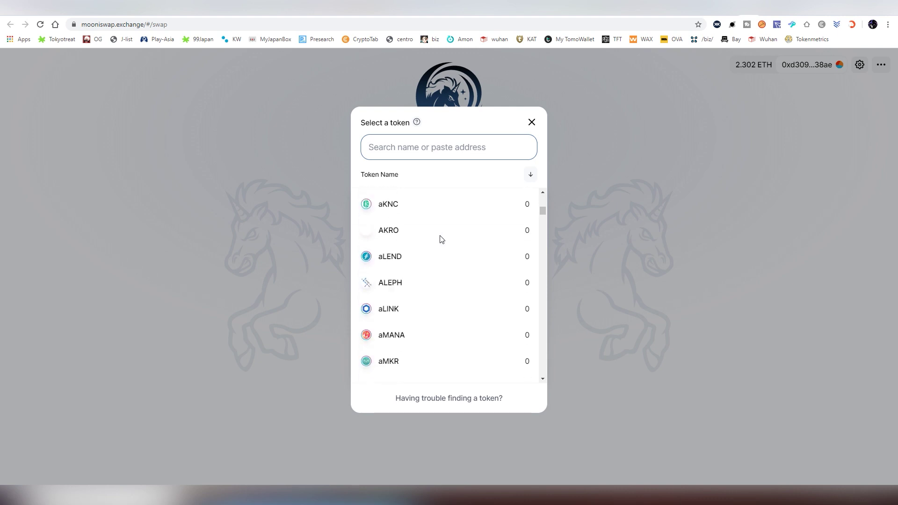
type("par")
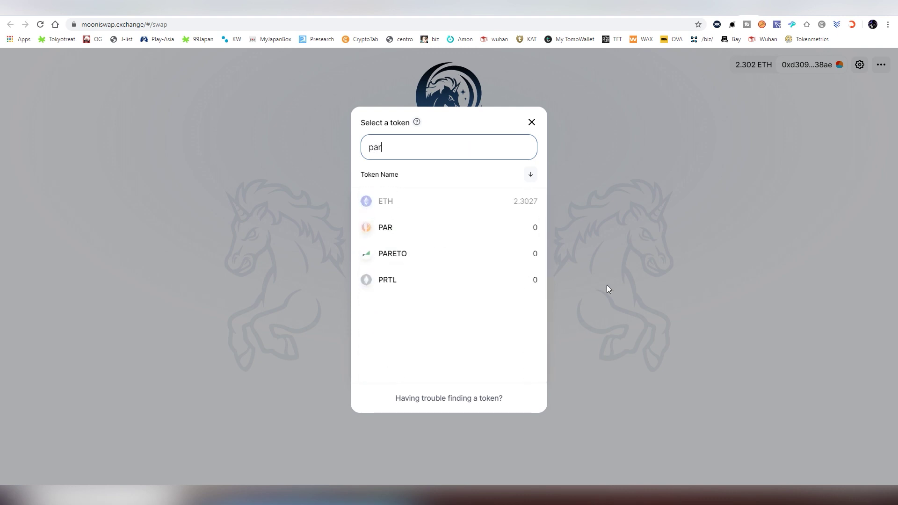
left_click(459, 257)
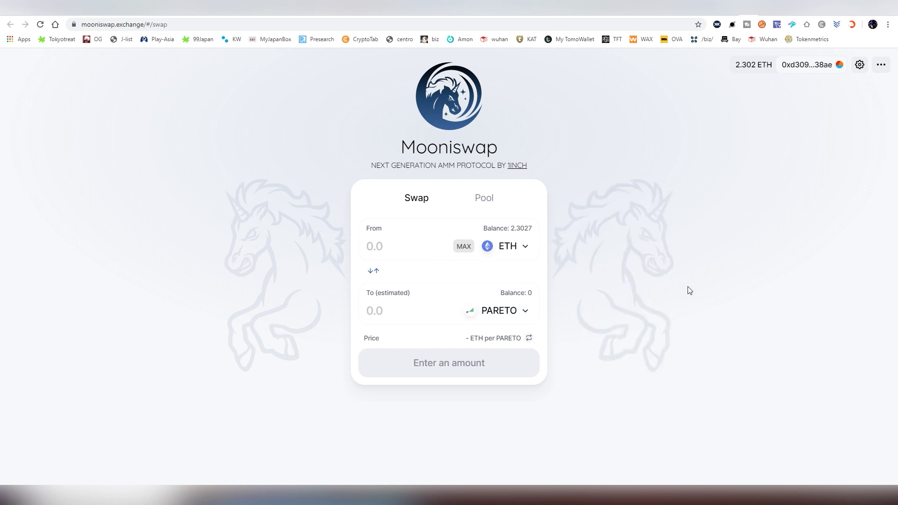
Step: Enter 0.01 ETH as the swap amount
type("0.05")
key("BackSpace")
type("1")
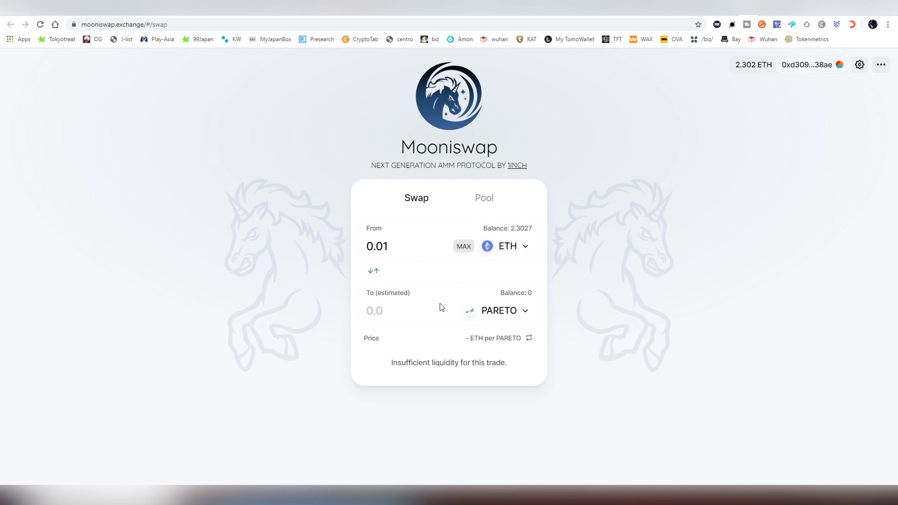
Step: Try STA, then make DAI the receiving token, quoting about 3.73789 DAI
left_click(519, 317)
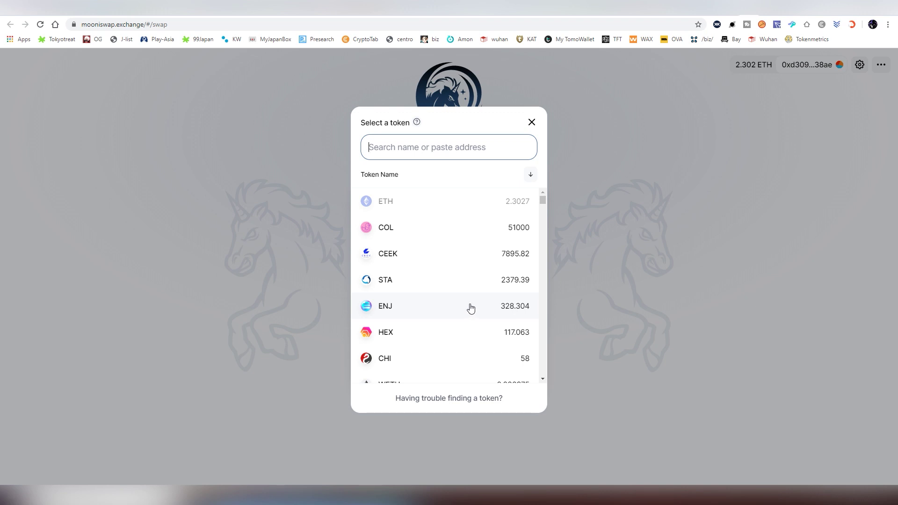
left_click(462, 290)
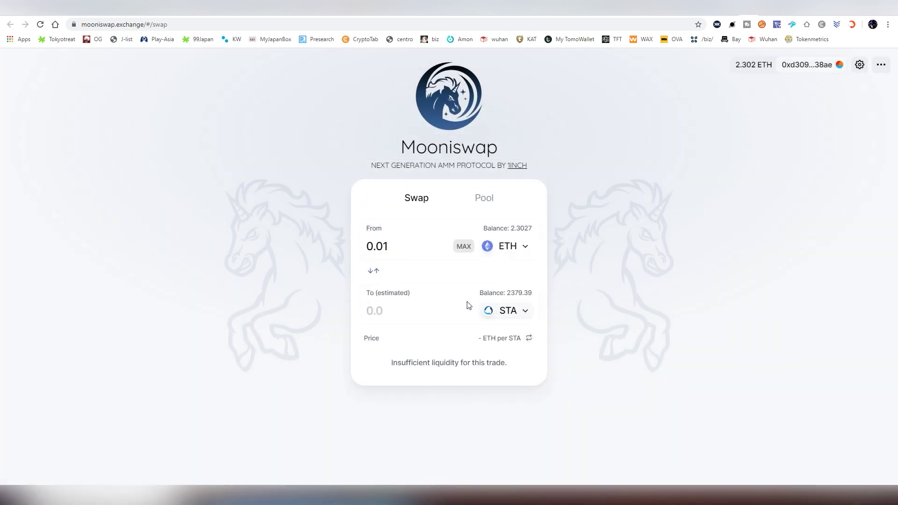
left_click(504, 311)
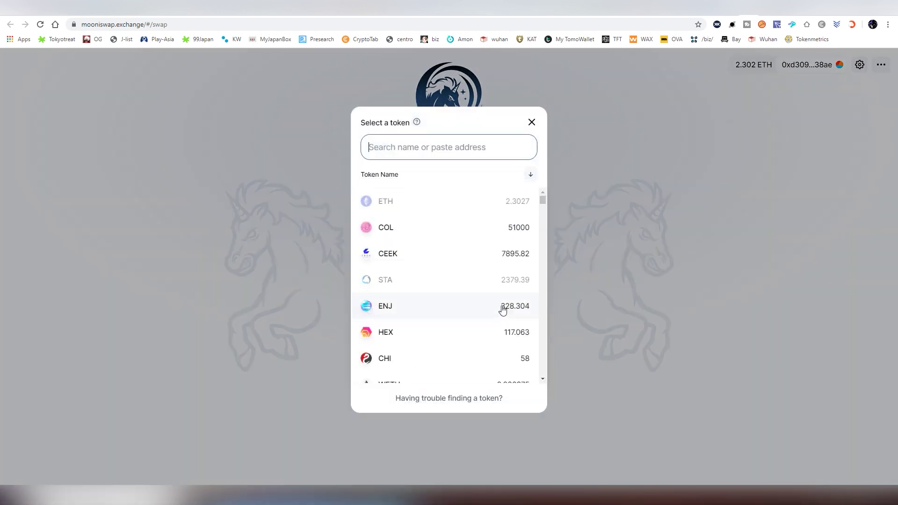
type("da")
left_click(466, 232)
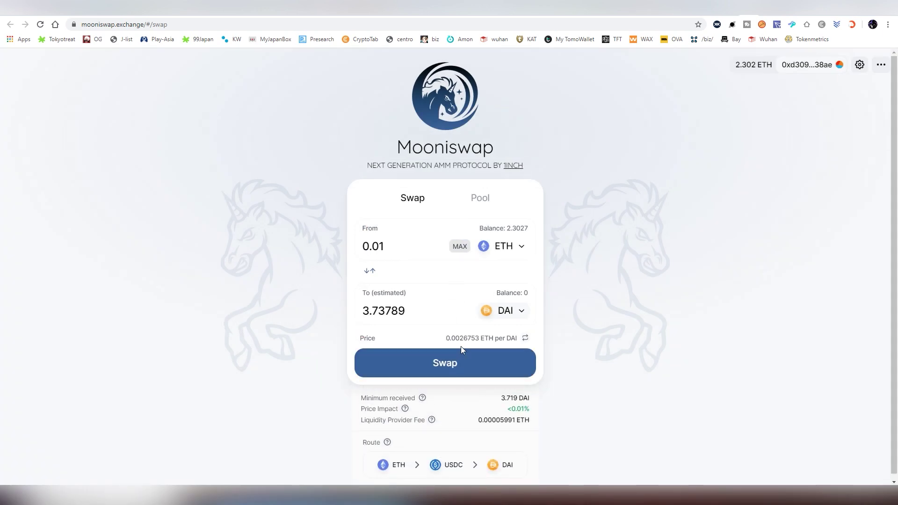
scroll(461, 346, "down", 1)
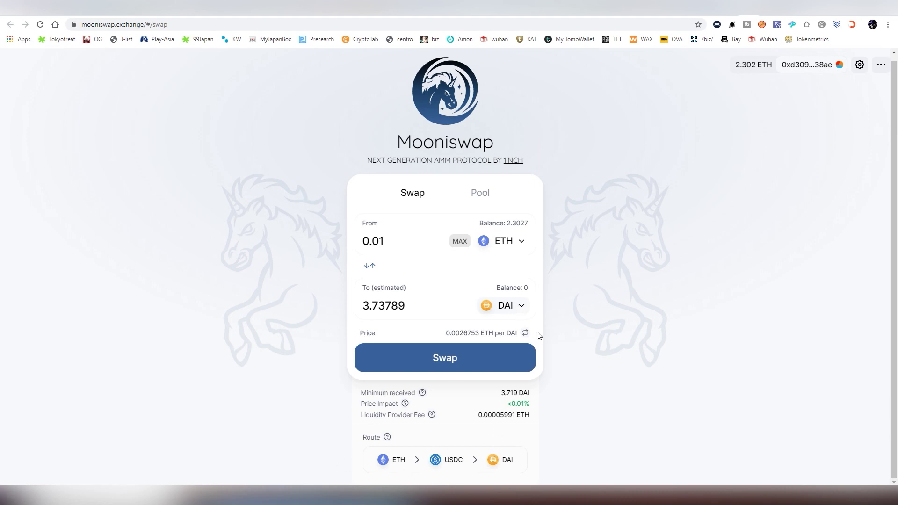
Step: Replace DAI with USDC and review the 0.01 ETH to 3.85467 USDC swap details
left_click(518, 306)
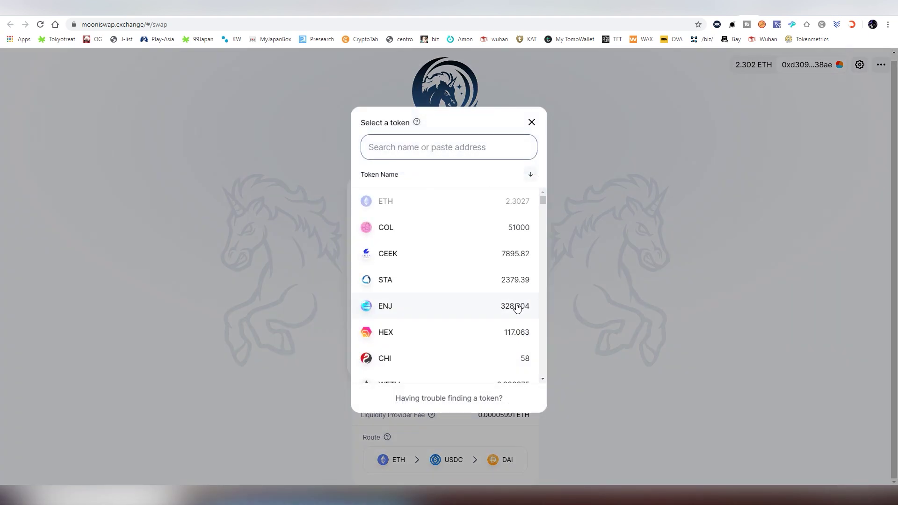
type("usdc")
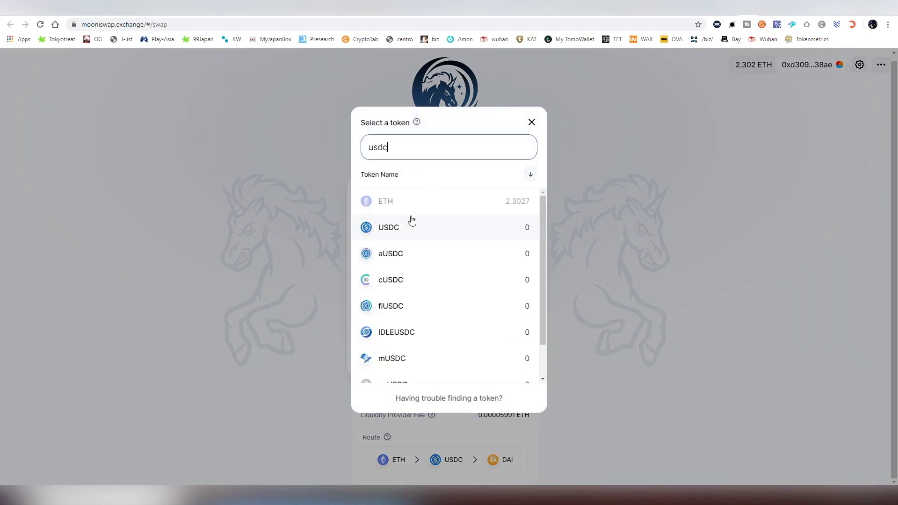
left_click(420, 228)
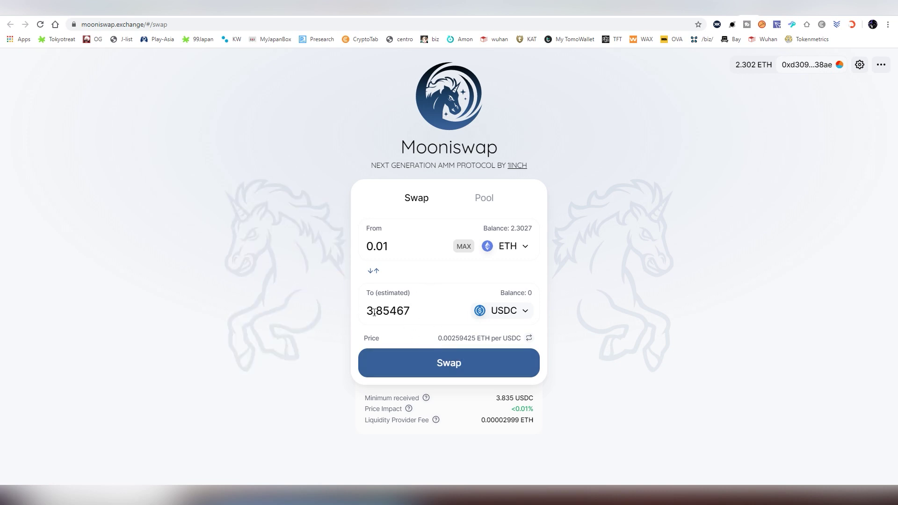
left_click(418, 359)
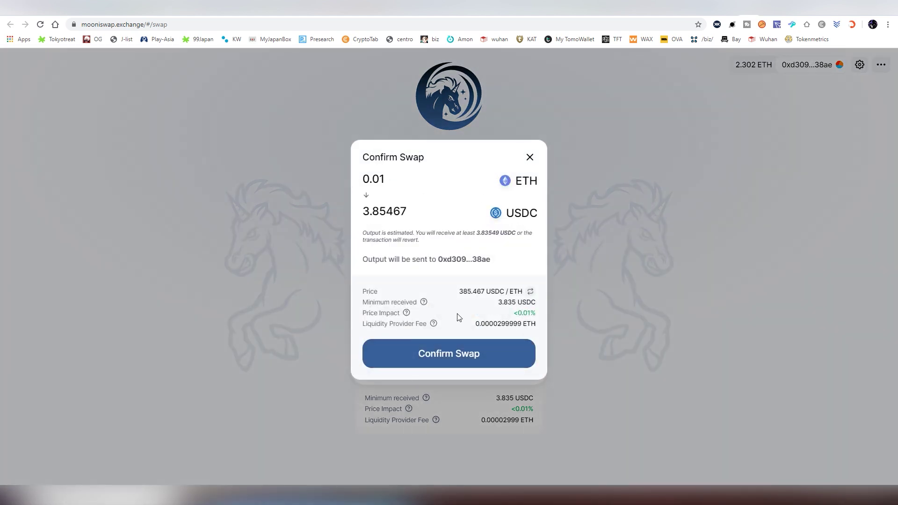
left_click(471, 352)
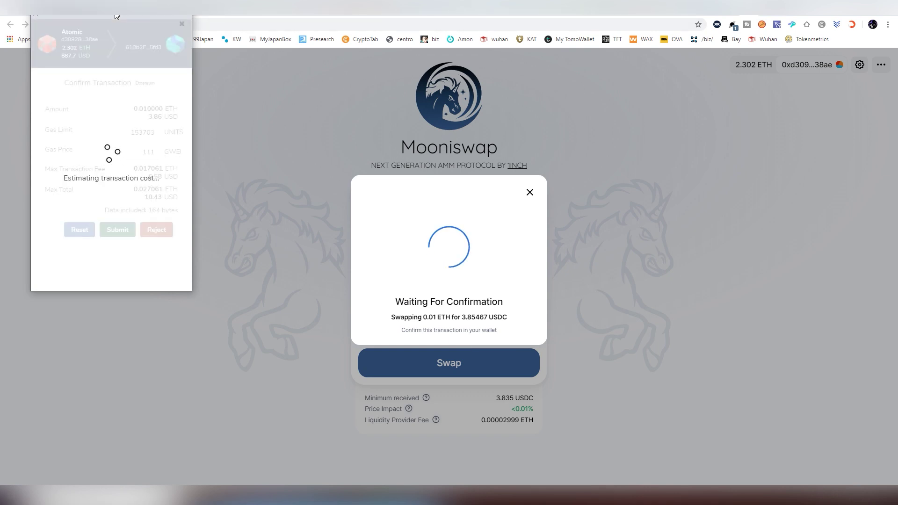
left_click_drag(131, 17, 171, 70)
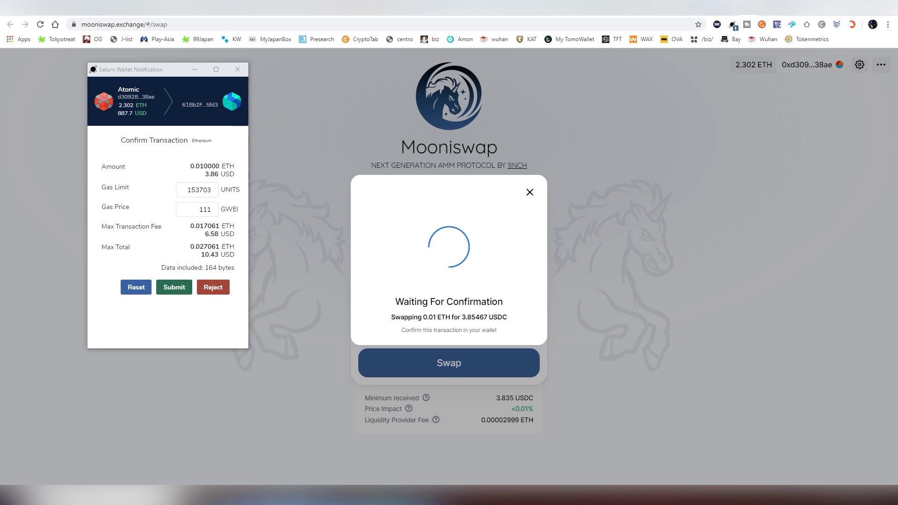
double_click(197, 214)
type("83")
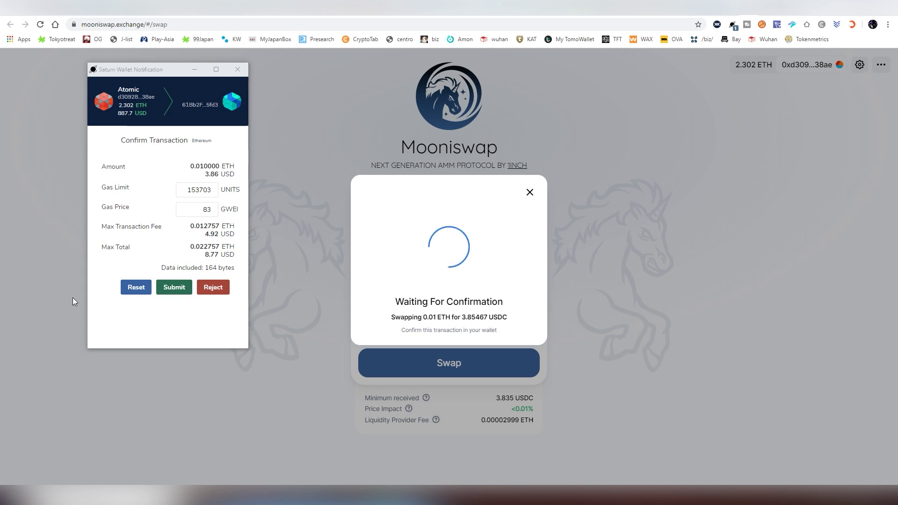
left_click(224, 287)
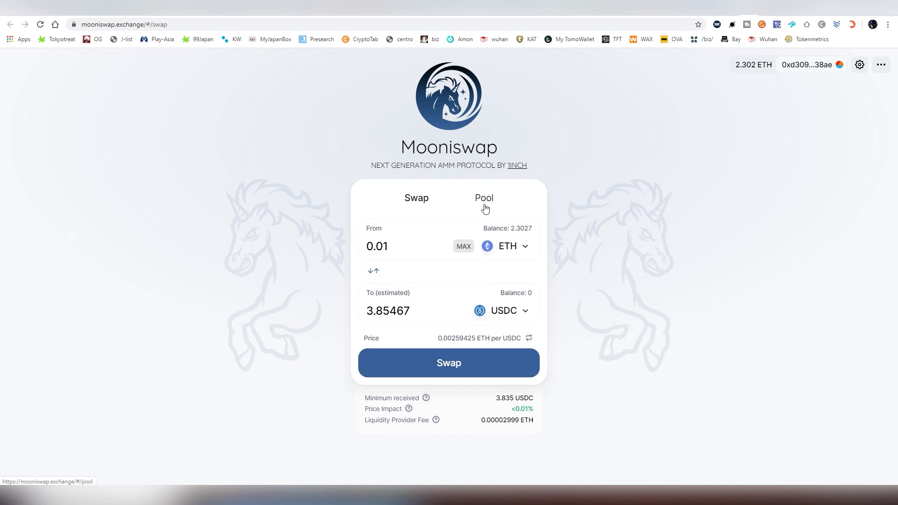
left_click(485, 203)
left_click(424, 202)
left_click(488, 203)
left_click(487, 203)
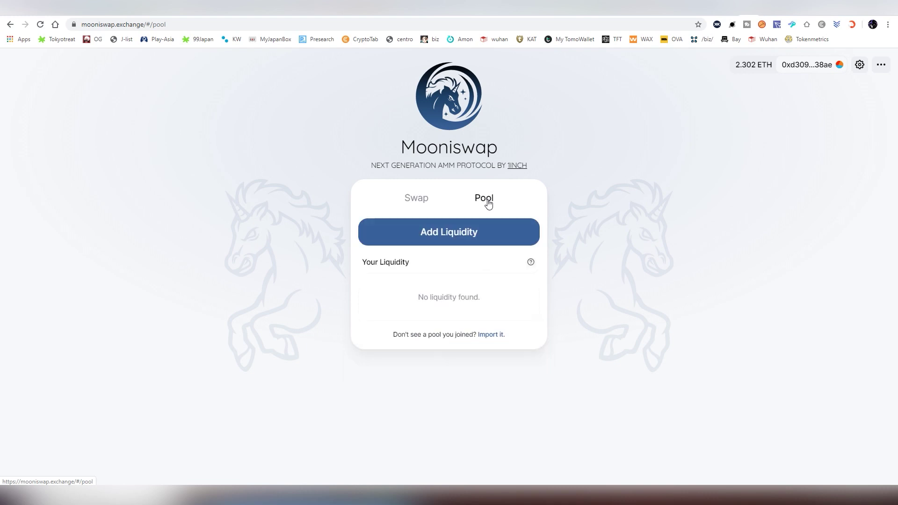
left_click(419, 206)
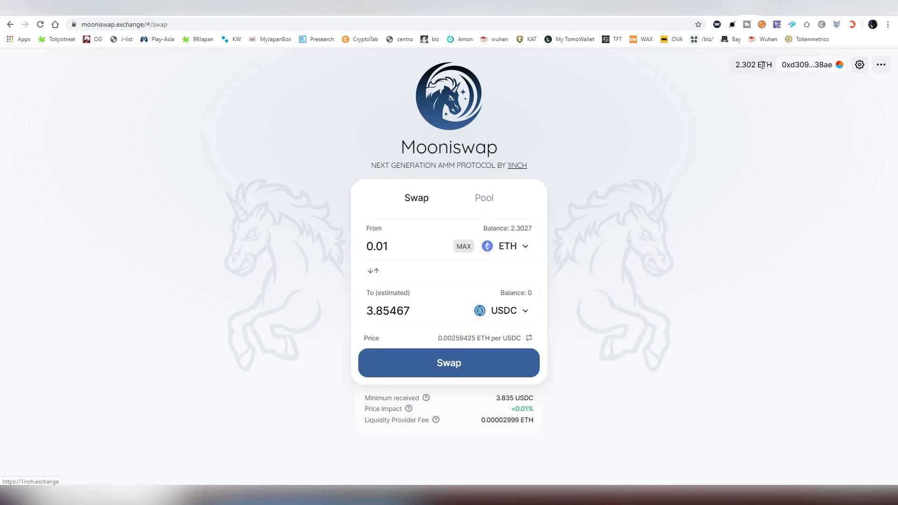
Step: Copy the 6ix9ine Chain (69C) contract address from Etherscan and return to Mooniswap
left_click(785, 16)
scroll(508, 218, "up", 1)
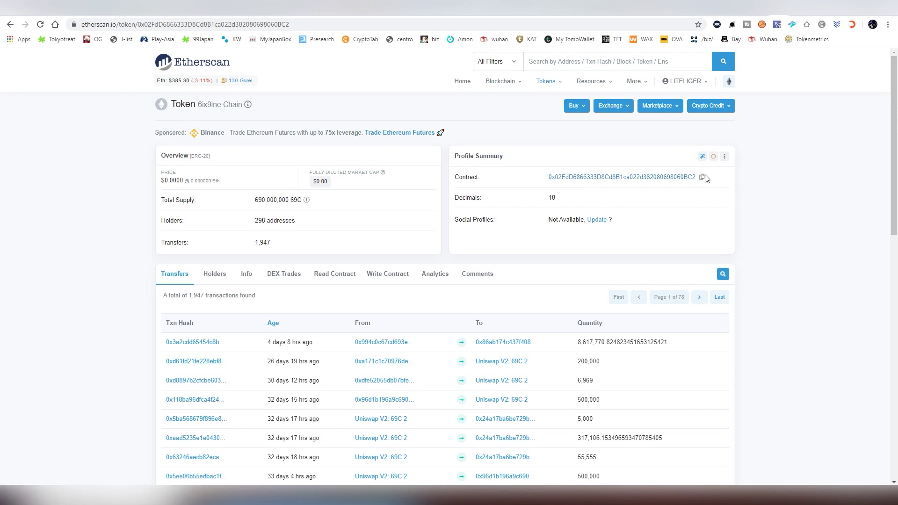
left_click(702, 178)
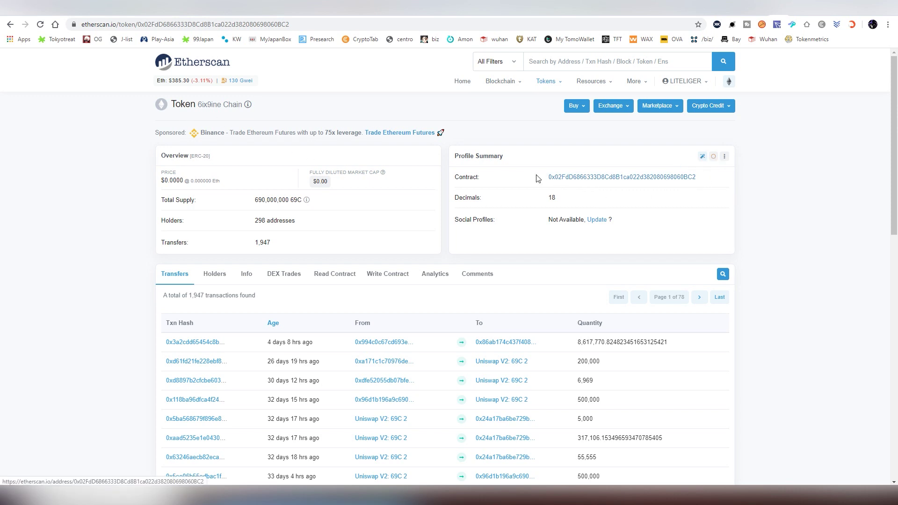
left_click(749, 13)
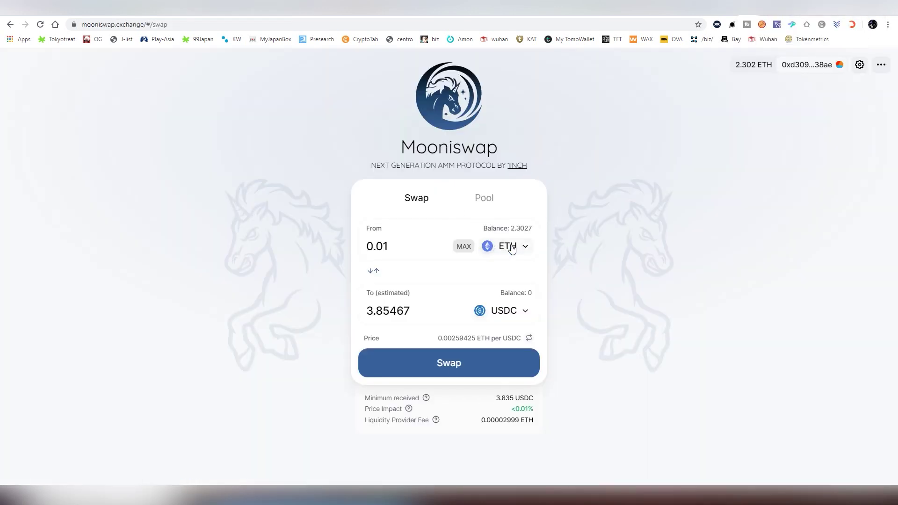
Step: Paste the 69C contract address into the From token search, add the token, and accept the warning
left_click(512, 249)
left_click(439, 146)
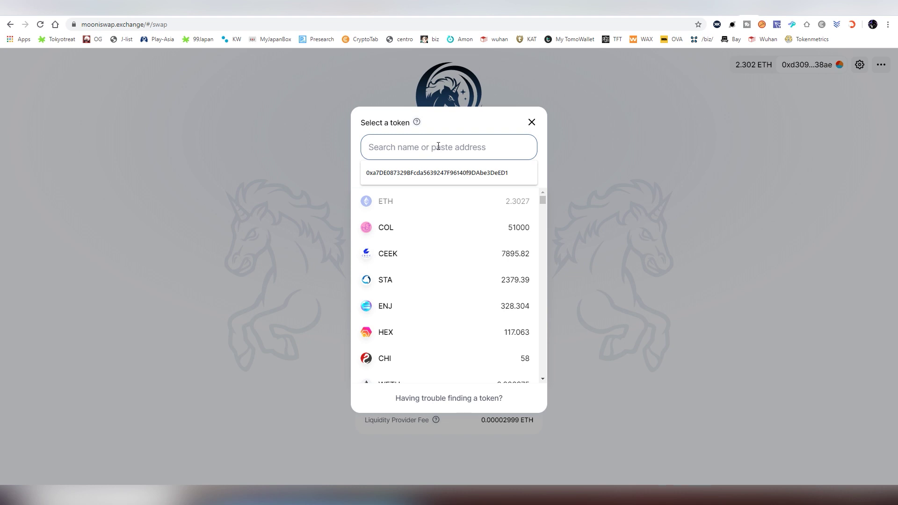
key("ctrl+v")
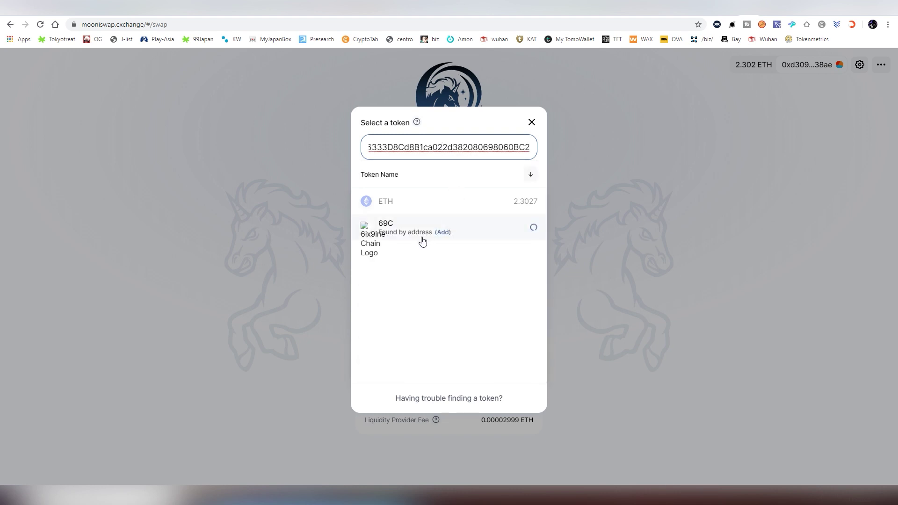
left_click(437, 235)
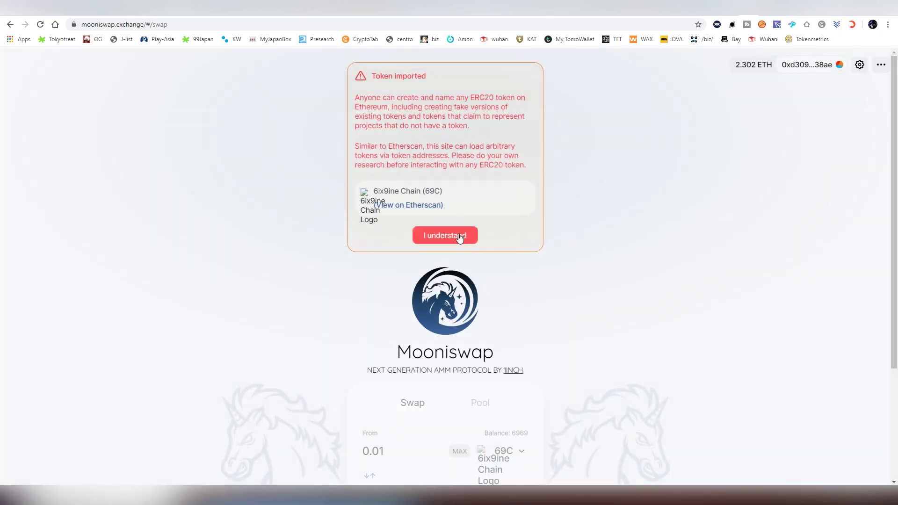
left_click(461, 239)
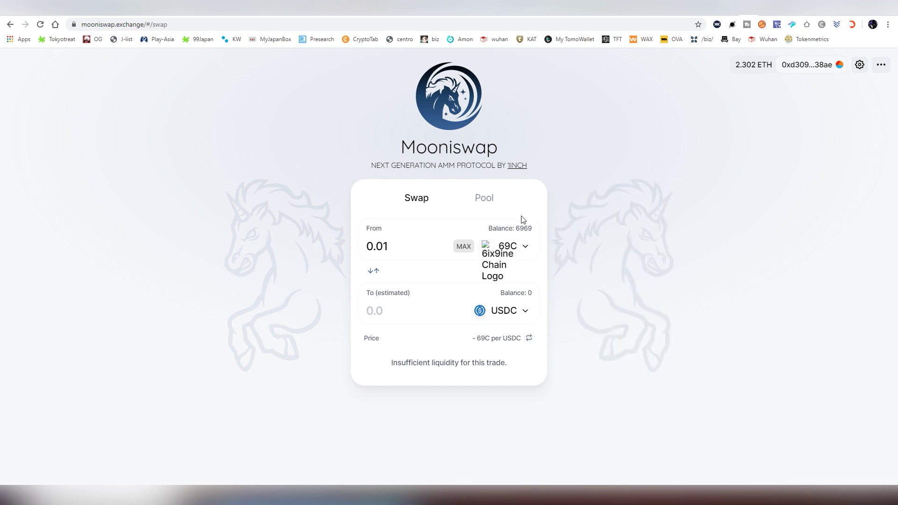
Step: Open the Pool tab to see the connected wallet's liquidity positions
left_click(476, 203)
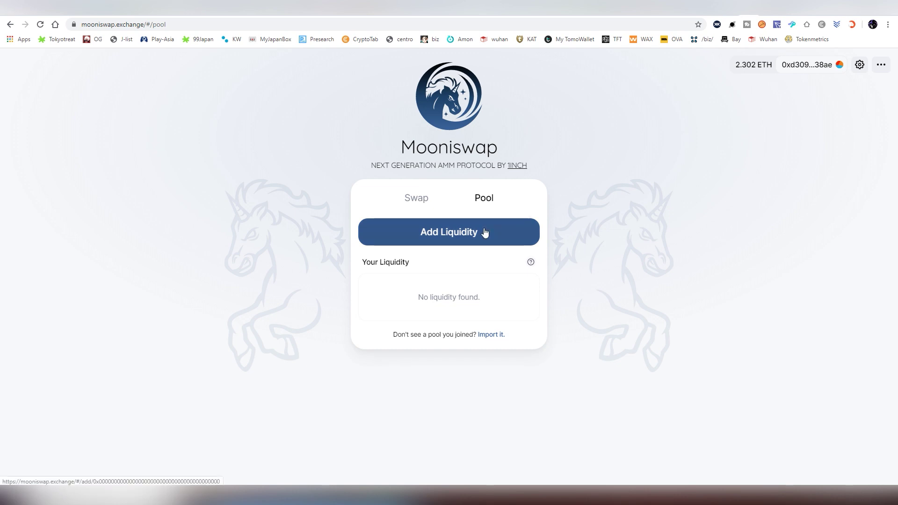
Step: Start Add Liquidity with ETH as the first token and CHI (balance 58) as the second
left_click(440, 225)
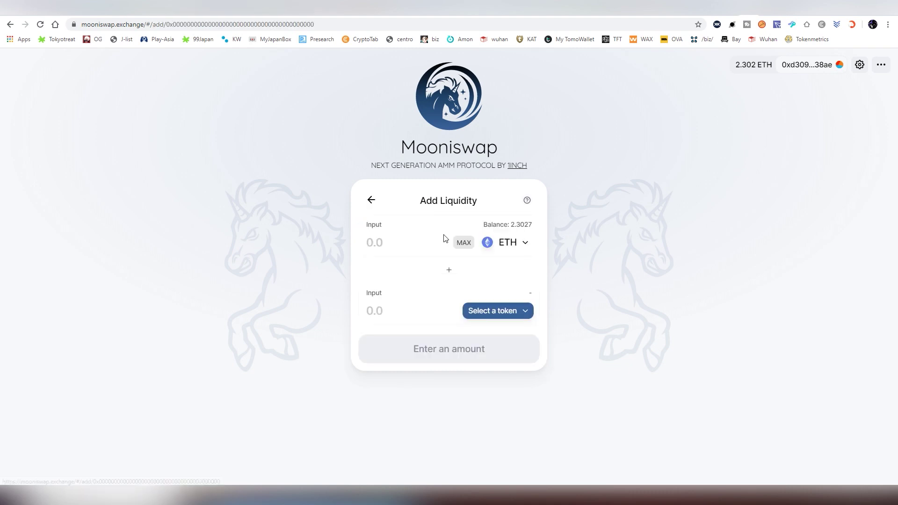
left_click(525, 245)
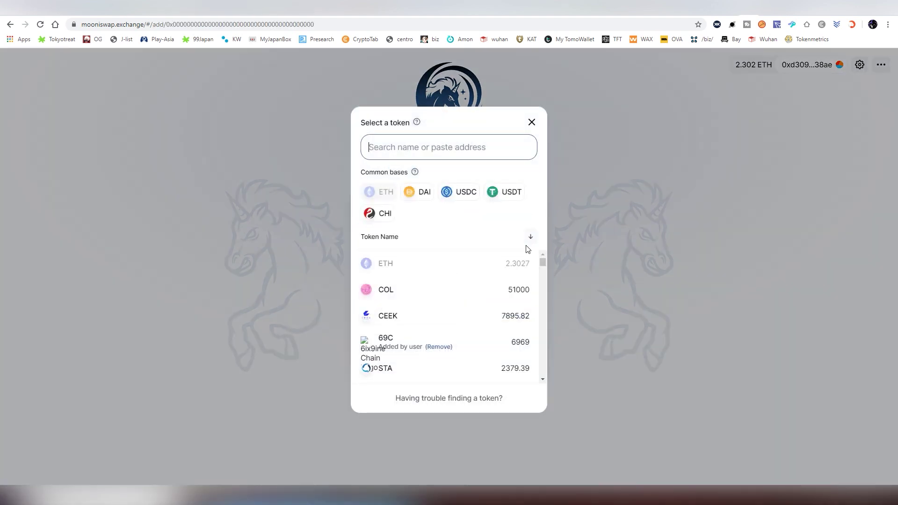
left_click(454, 260)
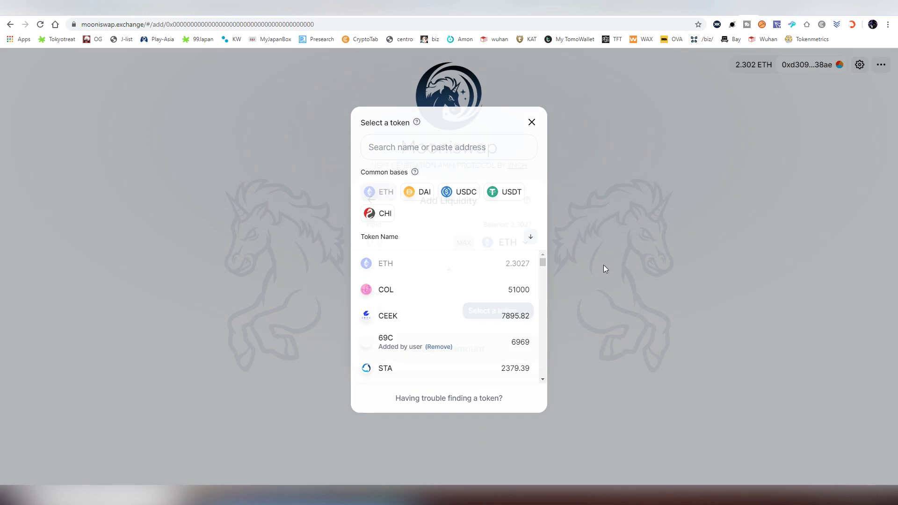
left_click(603, 265)
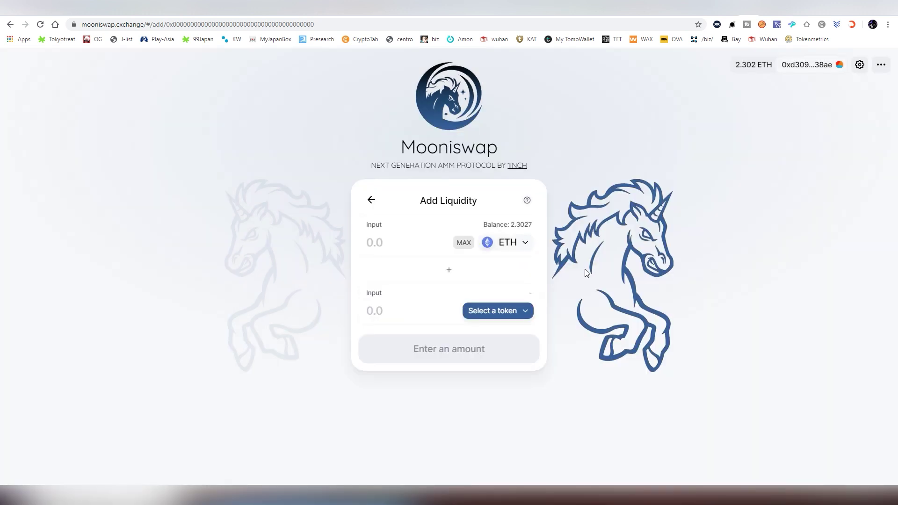
left_click(523, 309)
left_click(369, 216)
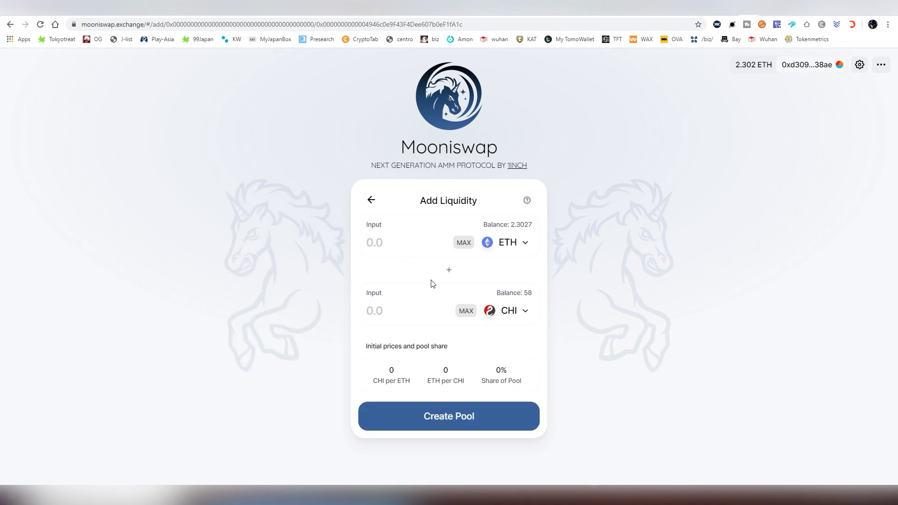
Step: Enter the full 58 CHI balance and 0.05 ETH as the pool deposits
left_click(466, 311)
type("0.01")
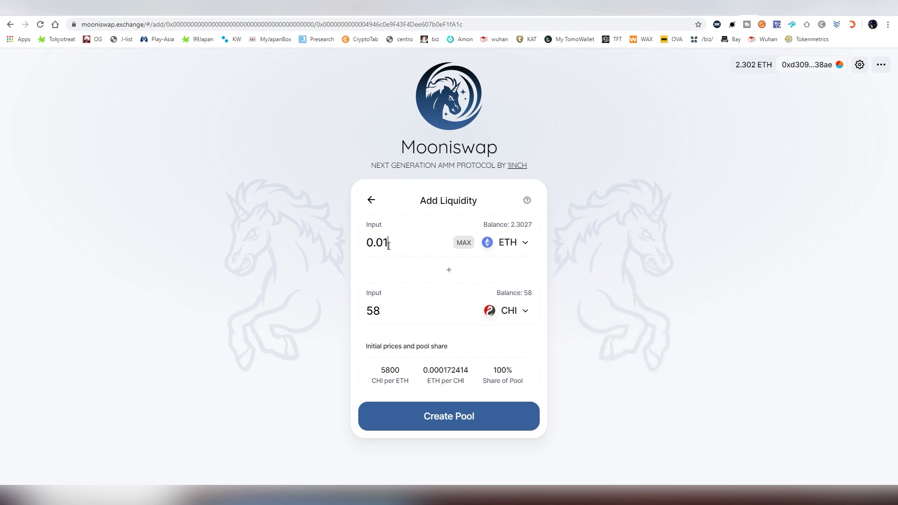
key("BackSpace")
type("5")
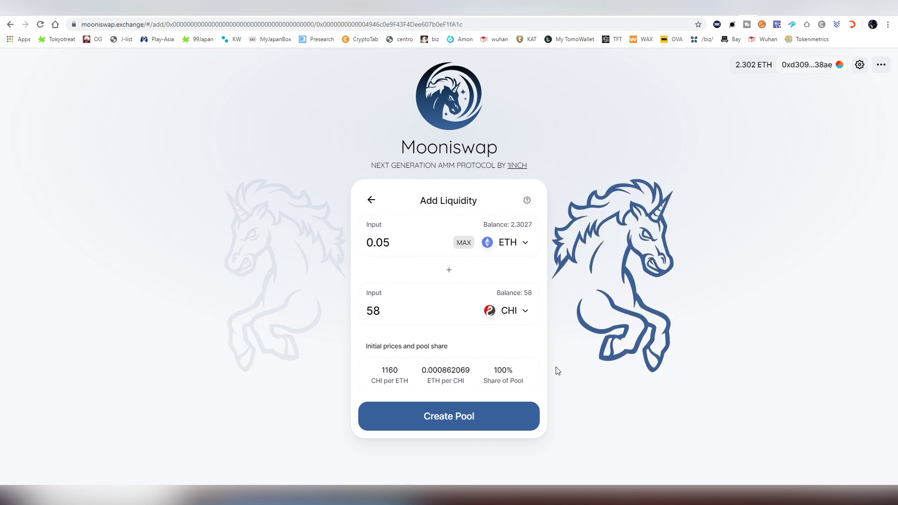
Step: Highlight the 100% pool share and 1160 CHI per ETH price figures
mouse_move(492, 371)
left_mouse_down()
mouse_move(528, 381)
mouse_move(495, 370)
left_mouse_up()
left_click(391, 372)
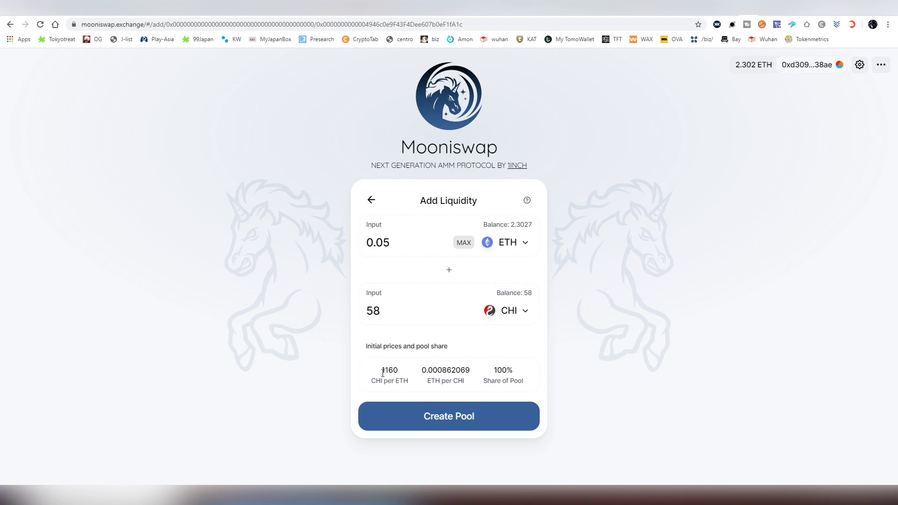
left_click_drag(383, 372, 407, 379)
left_click(408, 381)
Step: Create the ETH/CHI pool, submitting with gas limit 170792 and gas price 85 gwei
left_click(483, 423)
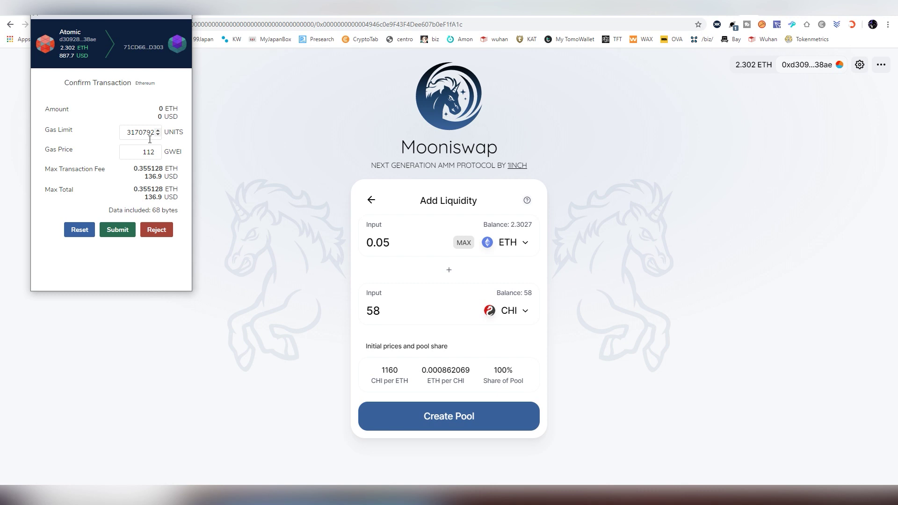
double_click(149, 133)
left_click(130, 132)
key("BackSpace")
type("1")
double_click(148, 152)
type("85")
left_click(137, 134)
key("BackSpace")
left_click(124, 238)
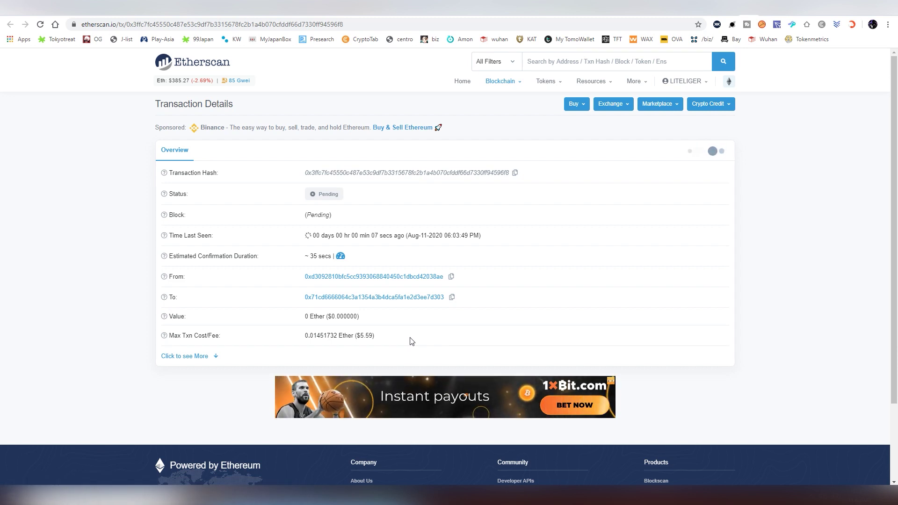
Step: Return to the Mooniswap tab and dismiss the Transaction Submitted notice
left_click(737, 17)
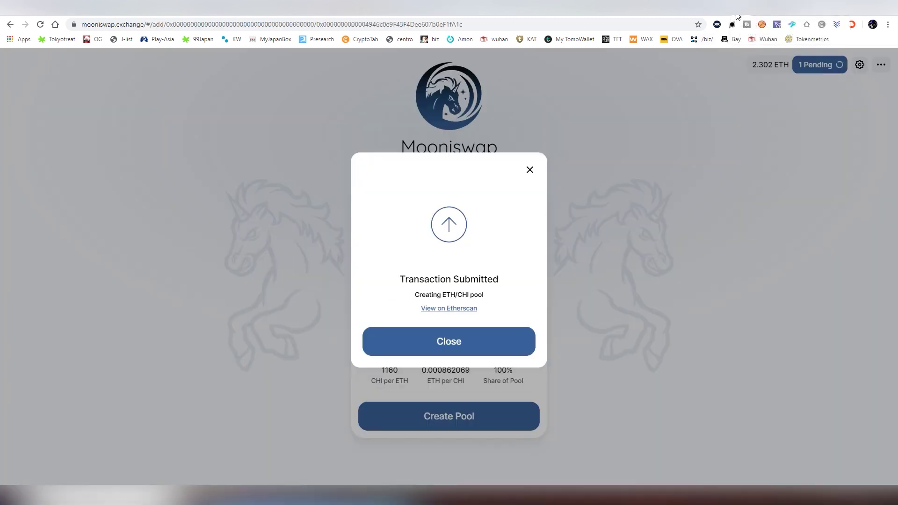
left_click(530, 170)
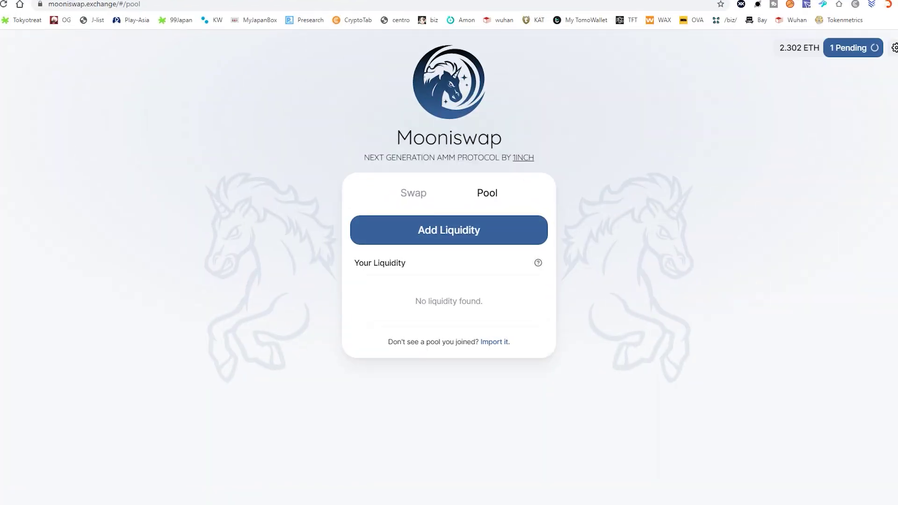
left_click(795, 0)
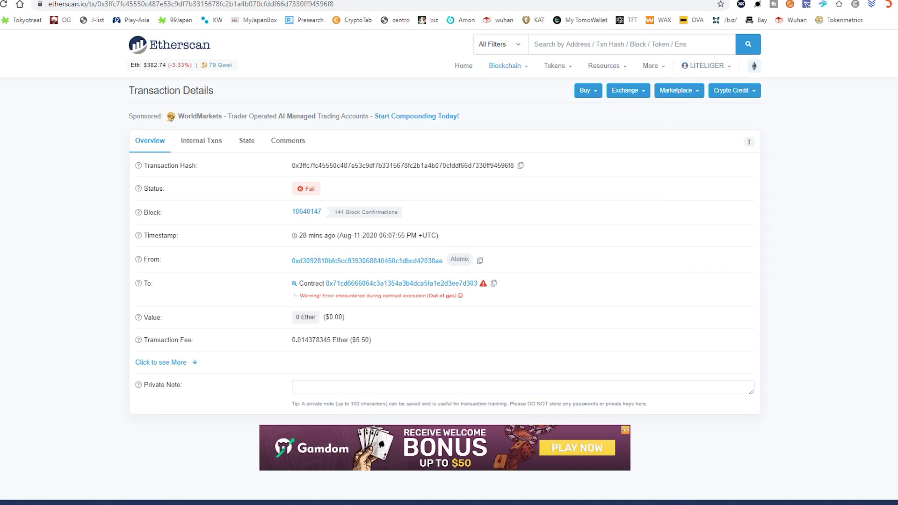
left_click(760, 1)
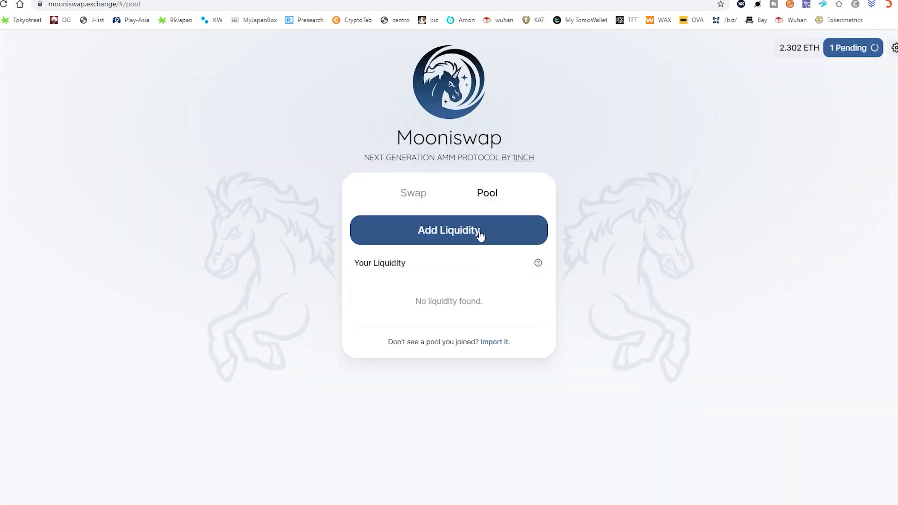
Step: Search Import Pool for an ETH/CHI pool, changing the second token from WETH to CHI
double_click(492, 348)
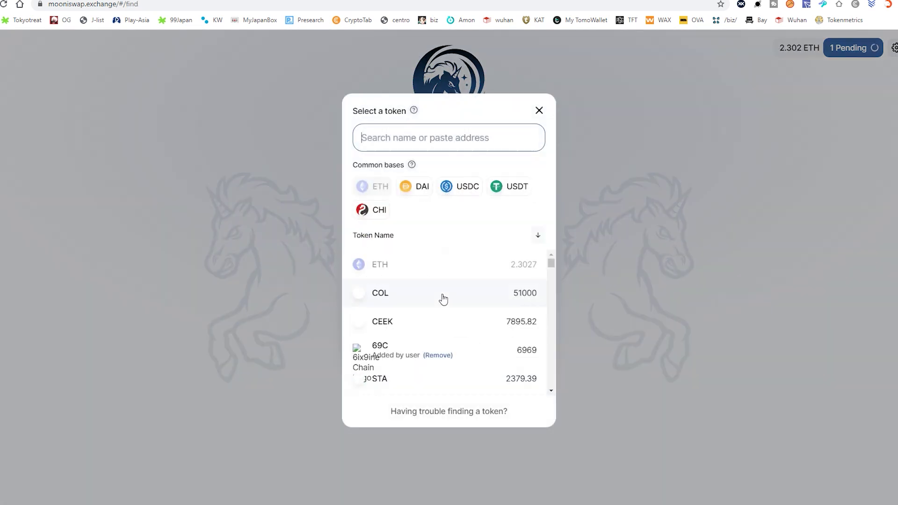
scroll(441, 314, "down", 2)
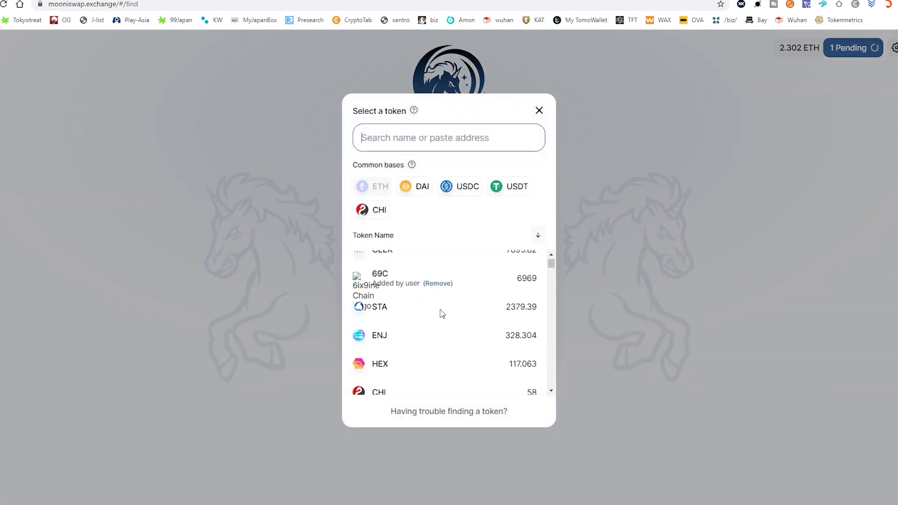
scroll(441, 313, "down", 3)
left_click(415, 285)
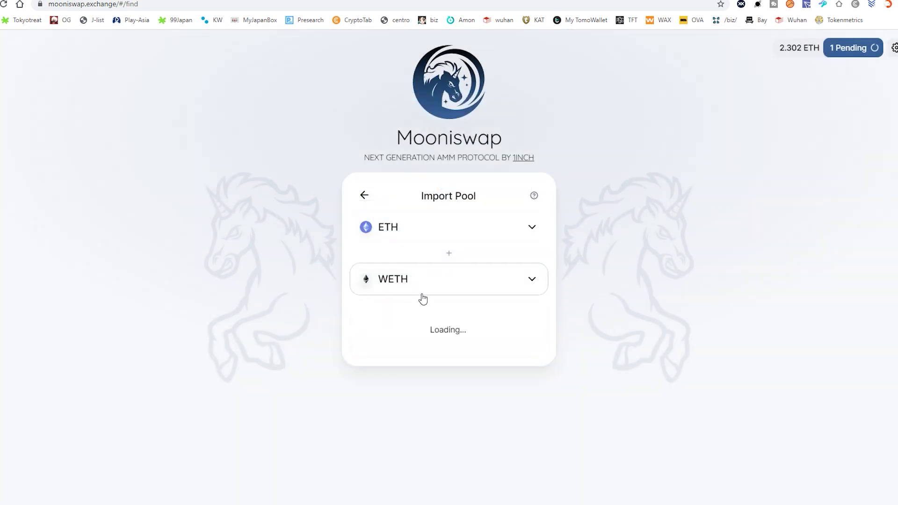
left_click(439, 281)
scroll(422, 314, "down", 3)
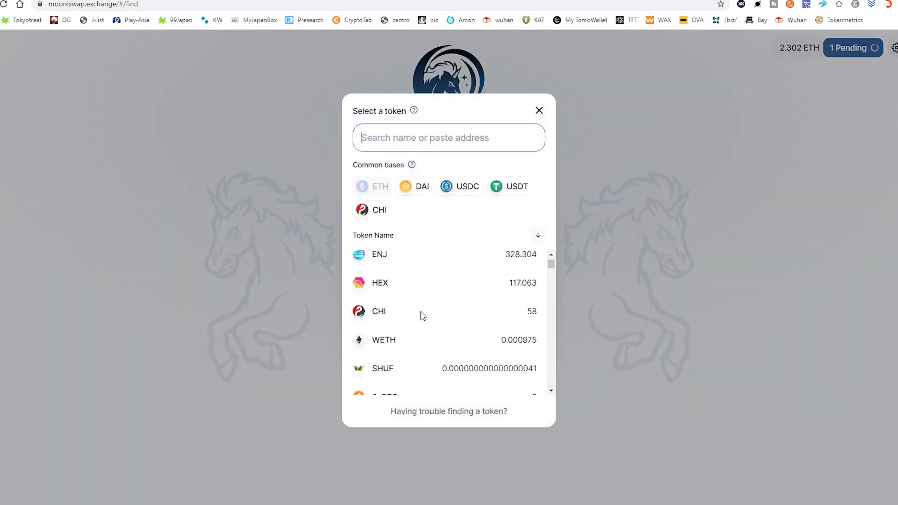
left_click(418, 315)
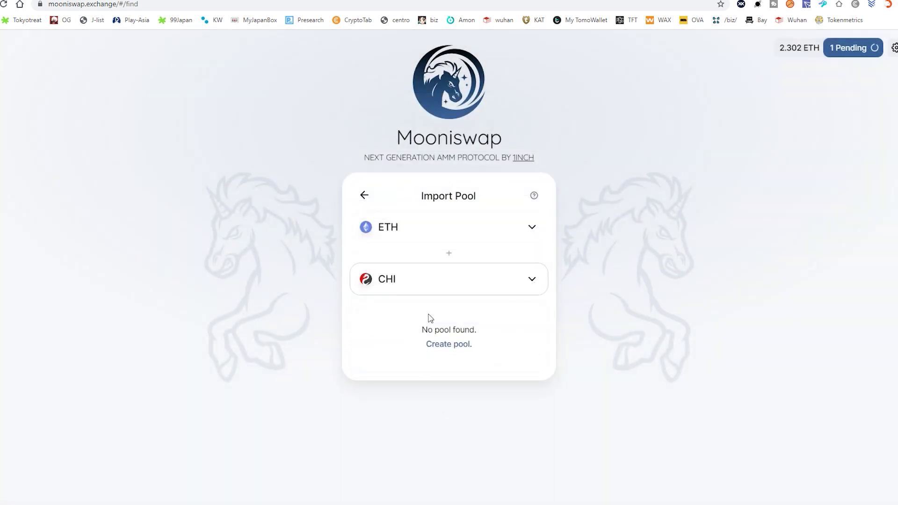